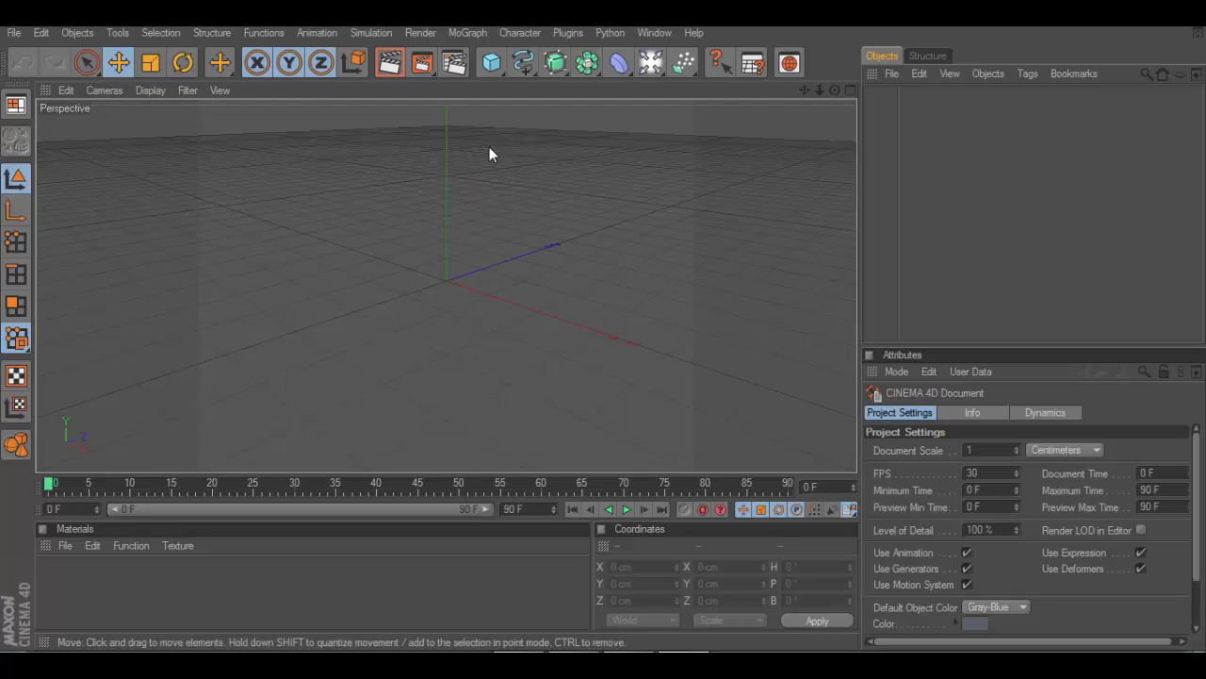
Step: Add a MoGraph MoText object and set its extrusion depth to 80
{"action": "left_click", "coordinate": [468, 33]}
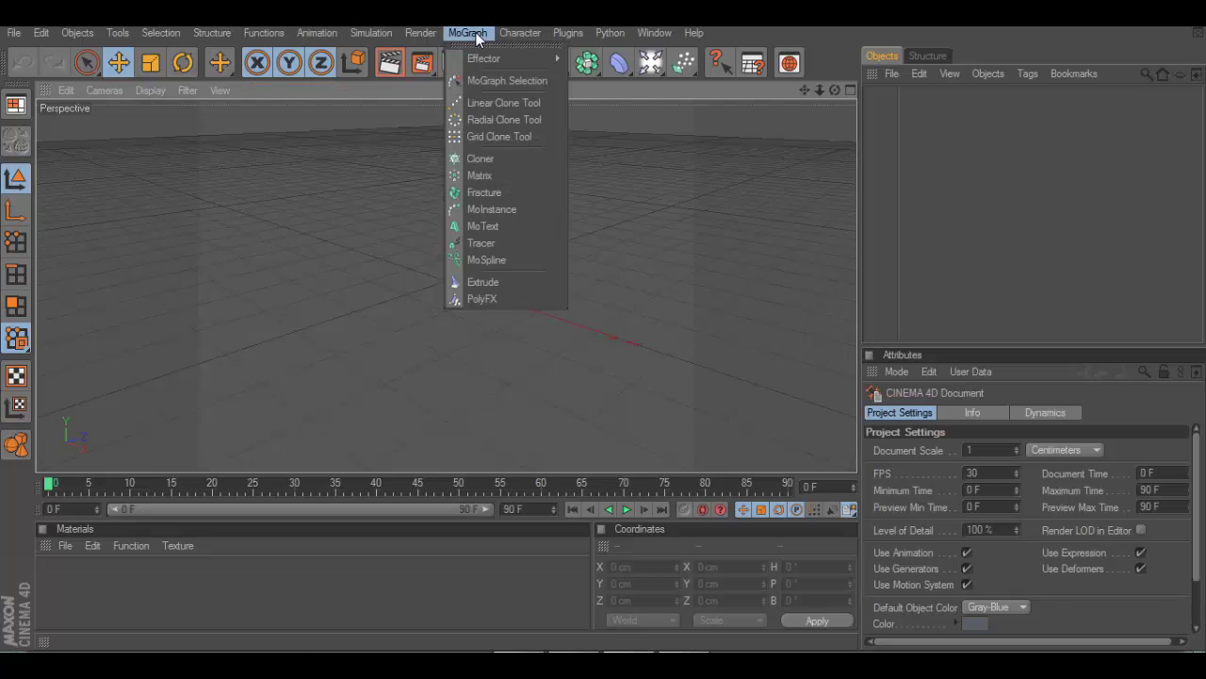
{"action": "left_click", "coordinate": [514, 230]}
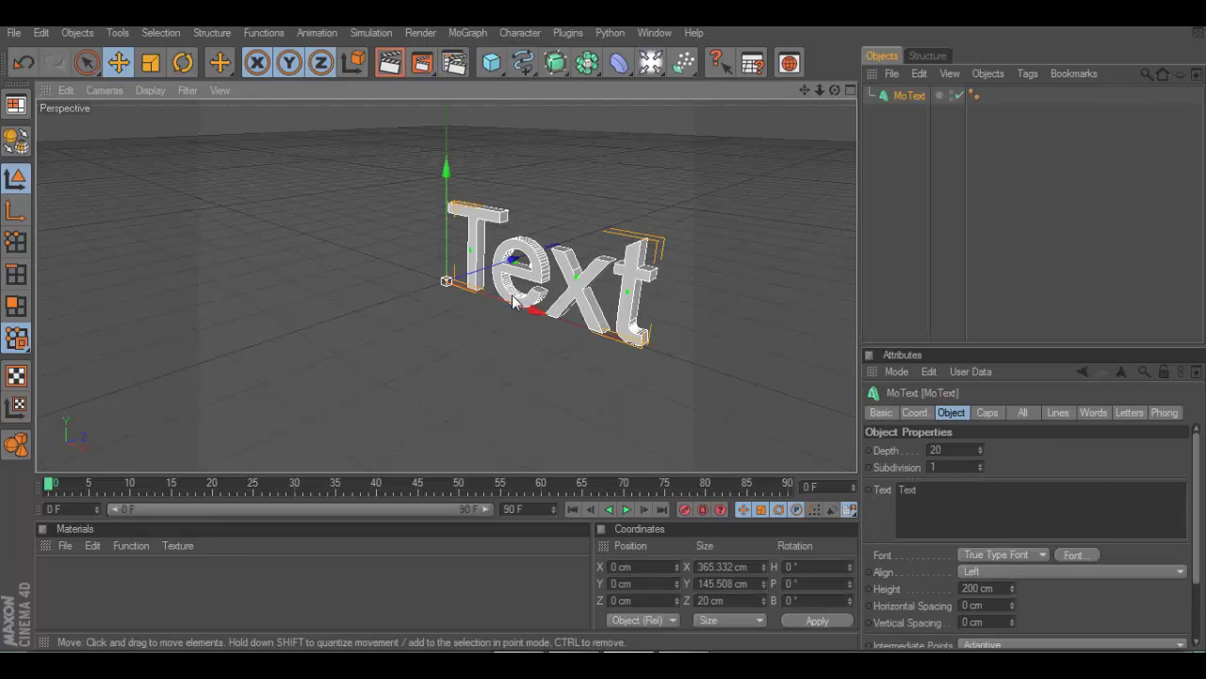
{"action": "left_click", "coordinate": [925, 450]}
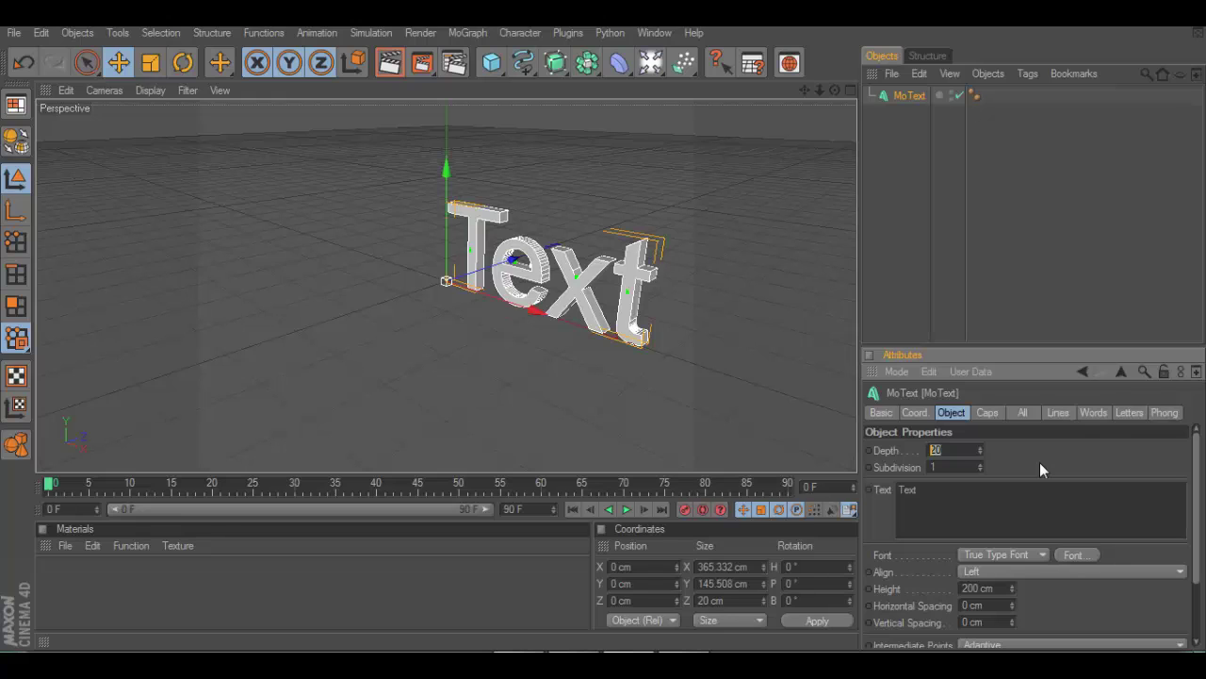
{"action": "type", "text": "8"}
{"action": "type", "text": "0"}
{"action": "key", "text": "Return"}
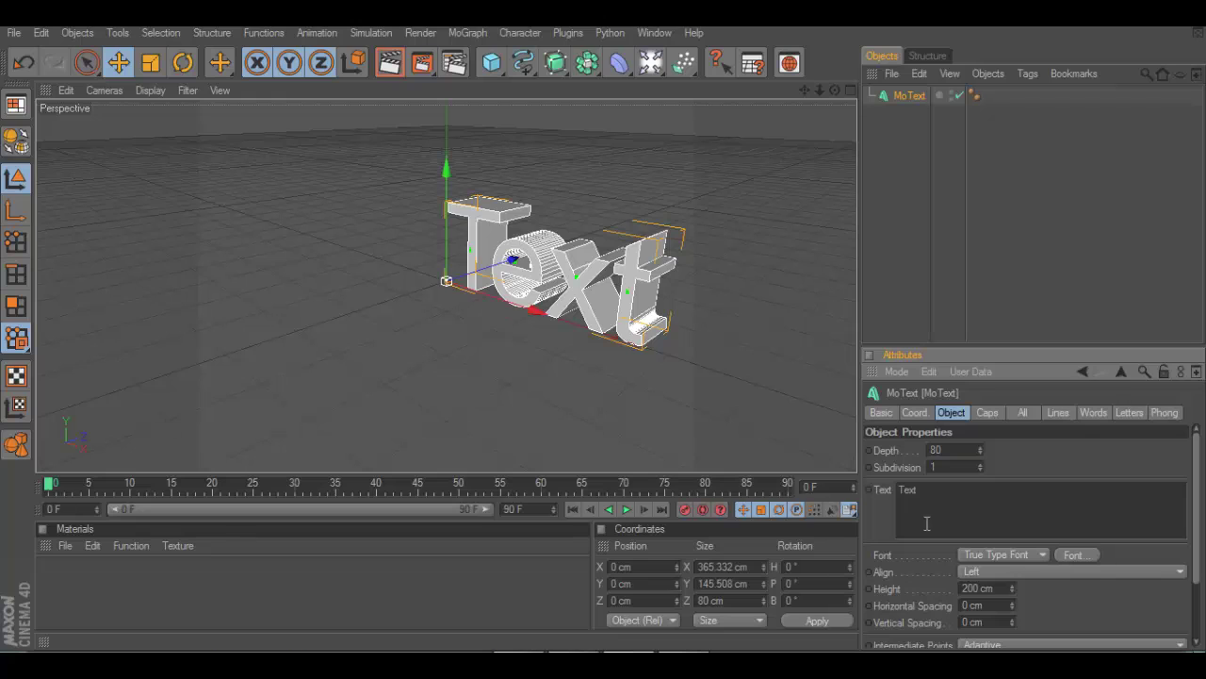
Step: Select the placeholder word 'Text' in the MoText text field for replacement
{"action": "left_click_drag", "start_coordinate": [942, 494], "coordinate": [853, 493]}
{"action": "key", "text": "i"}
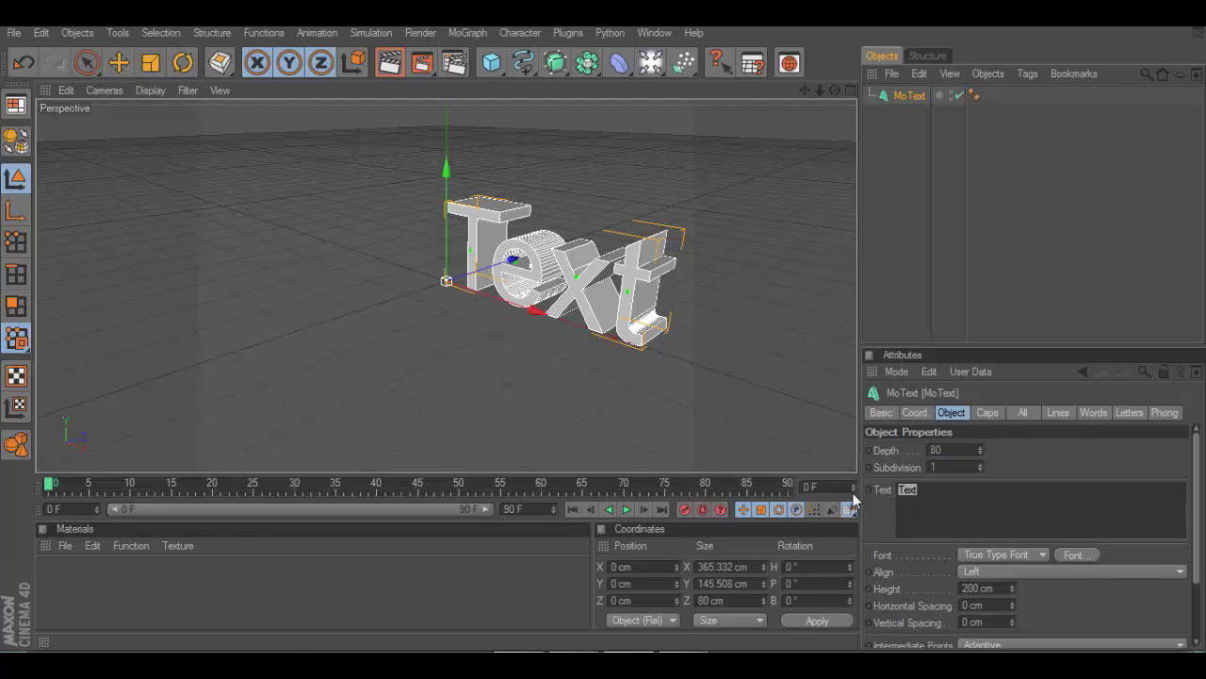
{"action": "key", "text": "n"}
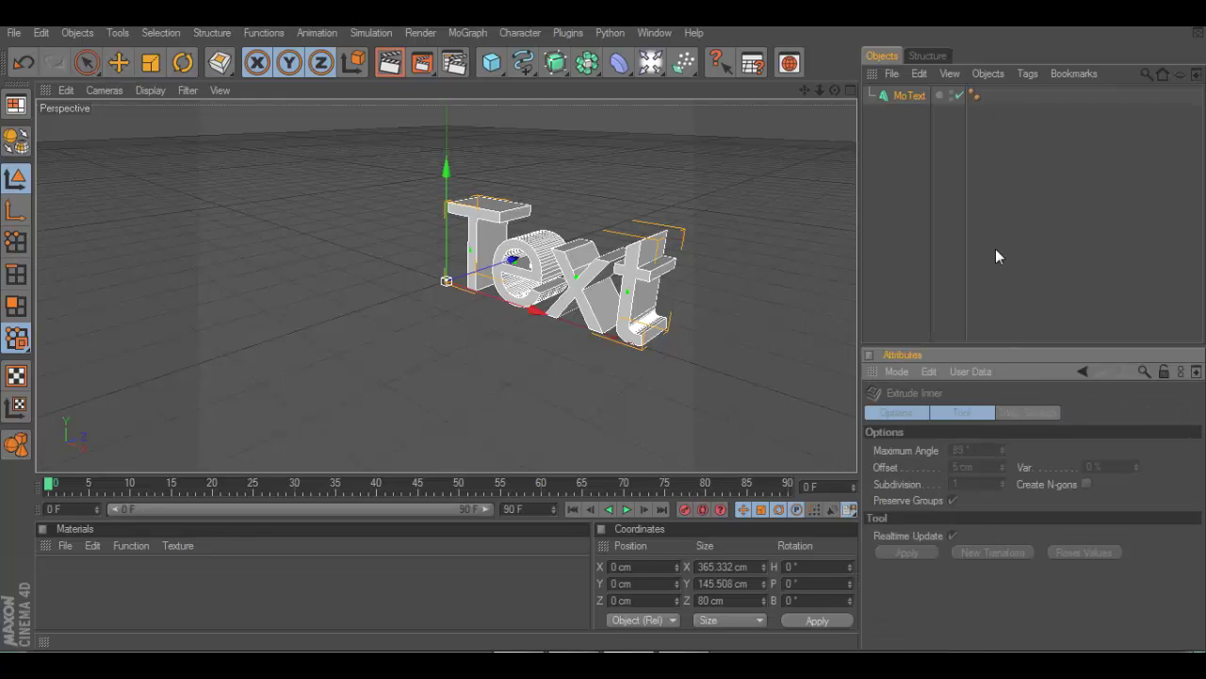
{"action": "left_click", "coordinate": [906, 97]}
{"action": "left_click_drag", "start_coordinate": [997, 496], "coordinate": [785, 494]}
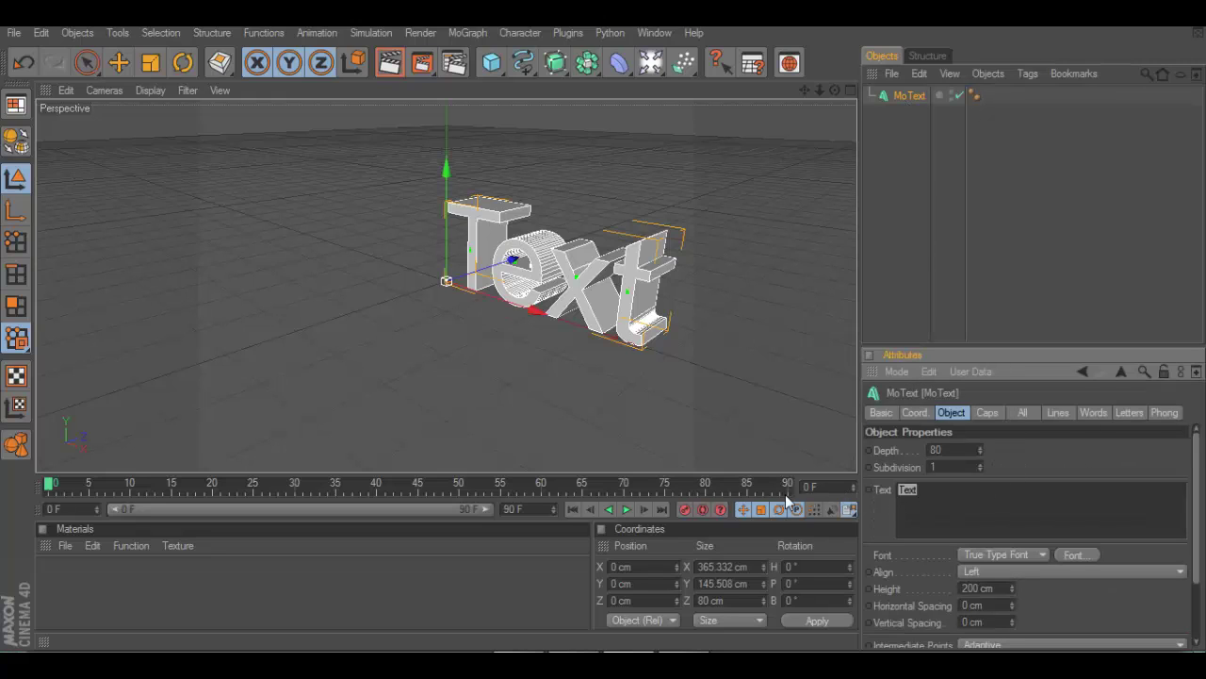
Step: Change the MoText text to 'InstraTuT' and frame the word frontally in the viewport
{"action": "type", "text": "In"}
{"action": "type", "text": "stra"}
{"action": "type", "text": "TuT"}
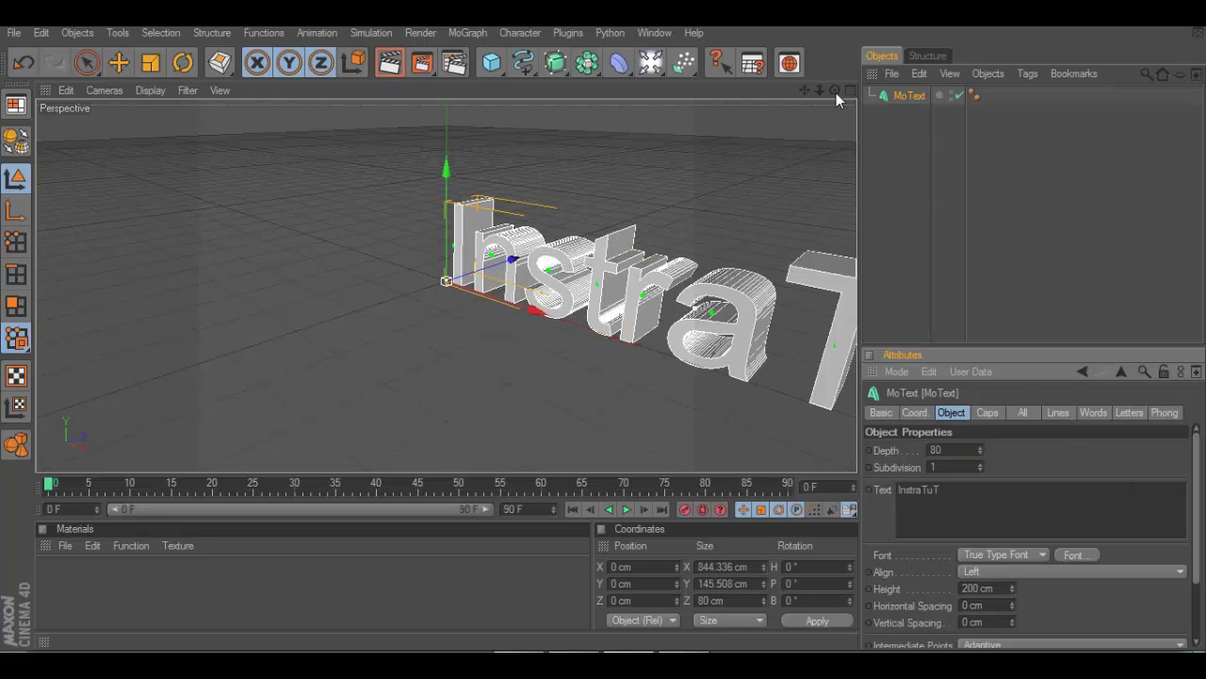
{"action": "left_click_drag", "start_coordinate": [836, 92], "coordinate": [847, 90]}
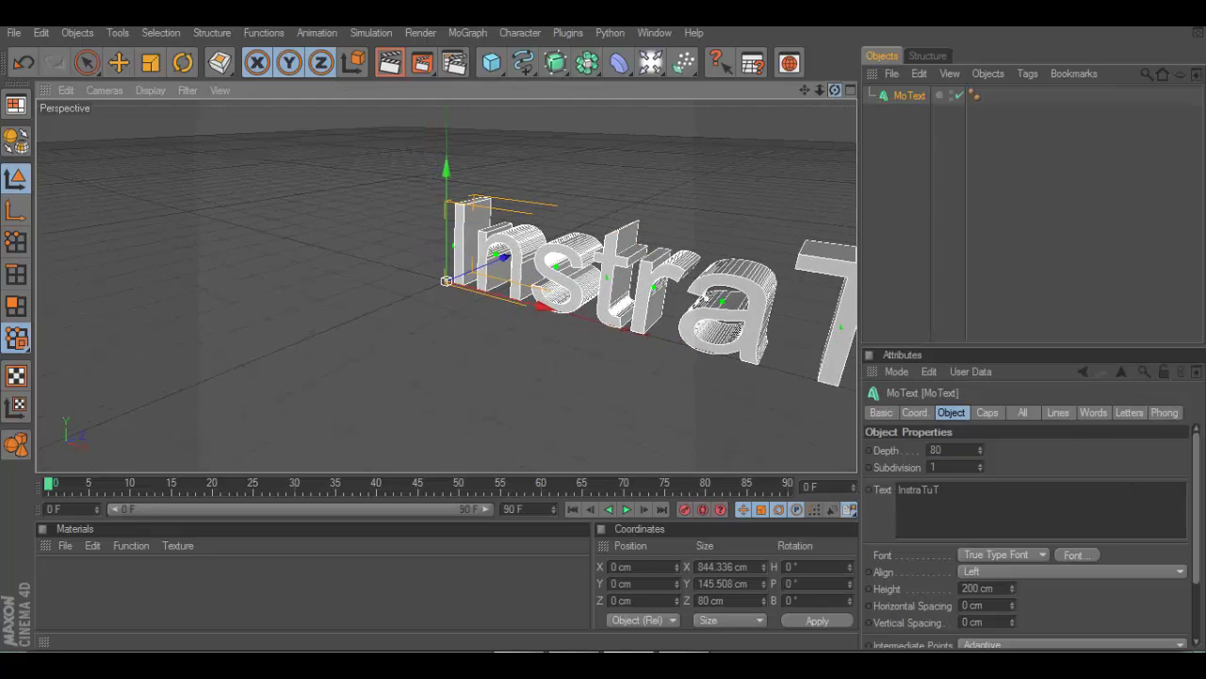
{"action": "left_click_drag", "start_coordinate": [836, 90], "coordinate": [837, 90]}
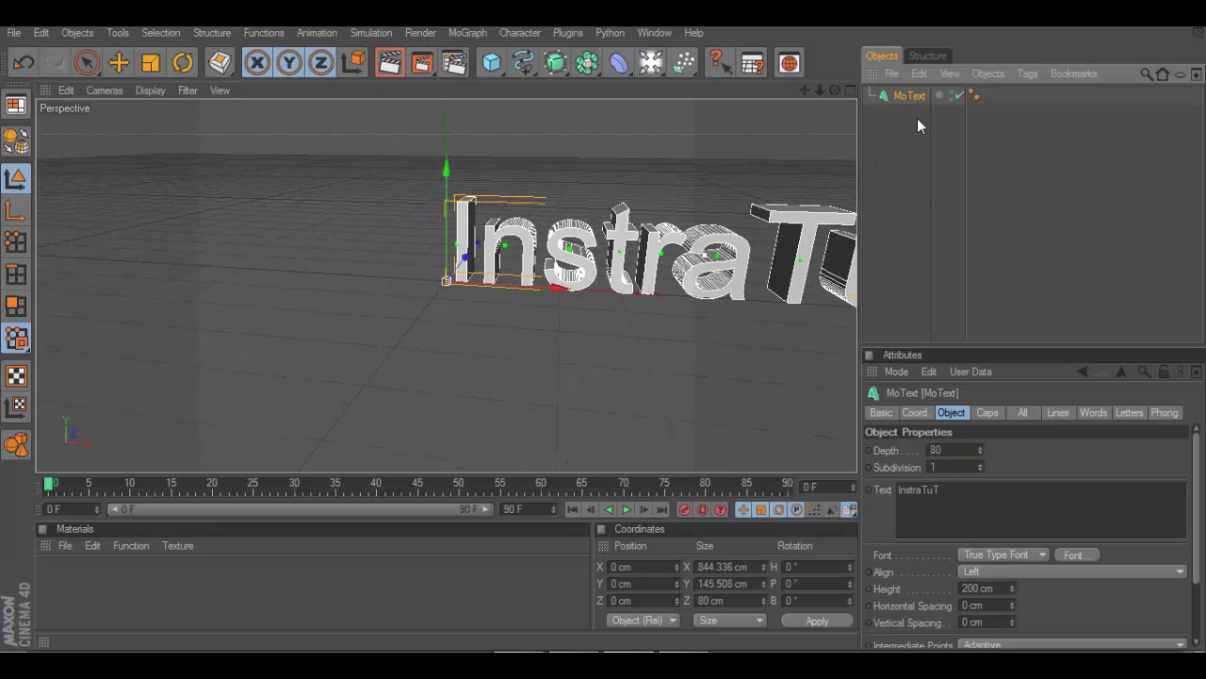
{"action": "left_click_drag", "start_coordinate": [921, 95], "coordinate": [741, 256]}
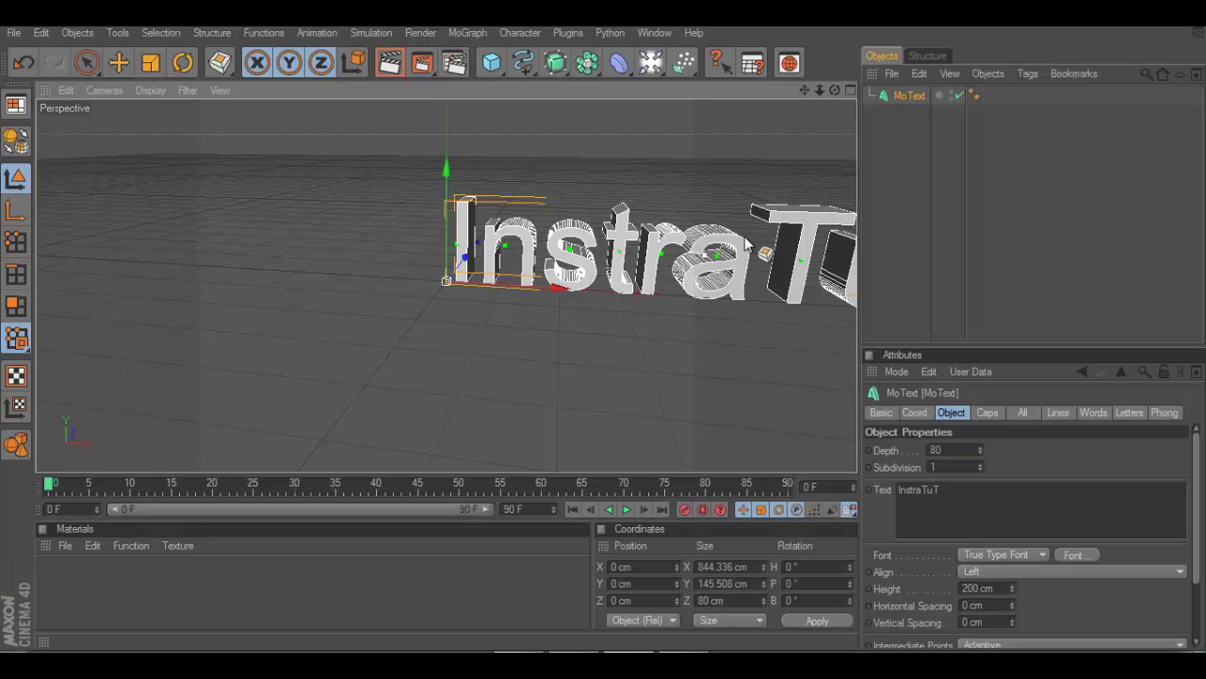
{"action": "left_click_drag", "start_coordinate": [834, 90], "coordinate": [609, 94]}
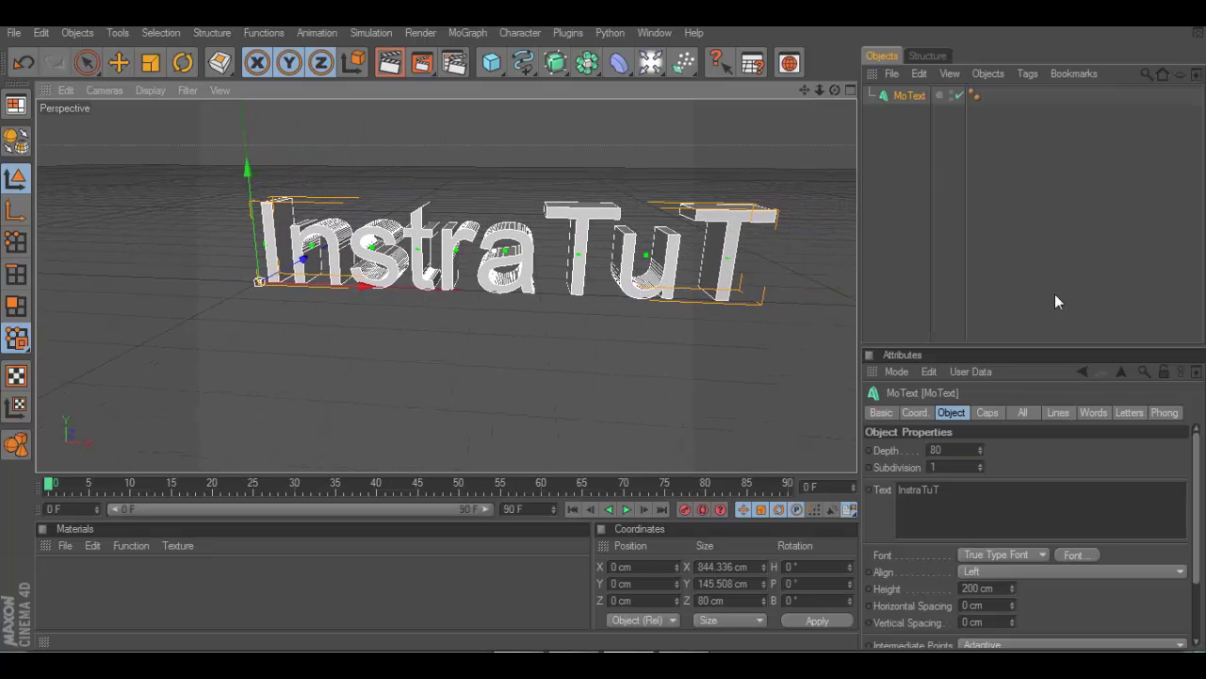
{"action": "mouse_move", "coordinate": [702, 165]}
{"action": "right_mouse_down", "text": "alt"}
{"action": "mouse_move", "coordinate": [631, 212]}
{"action": "mouse_move", "coordinate": [673, 236]}
{"action": "right_mouse_up", "text": "alt"}
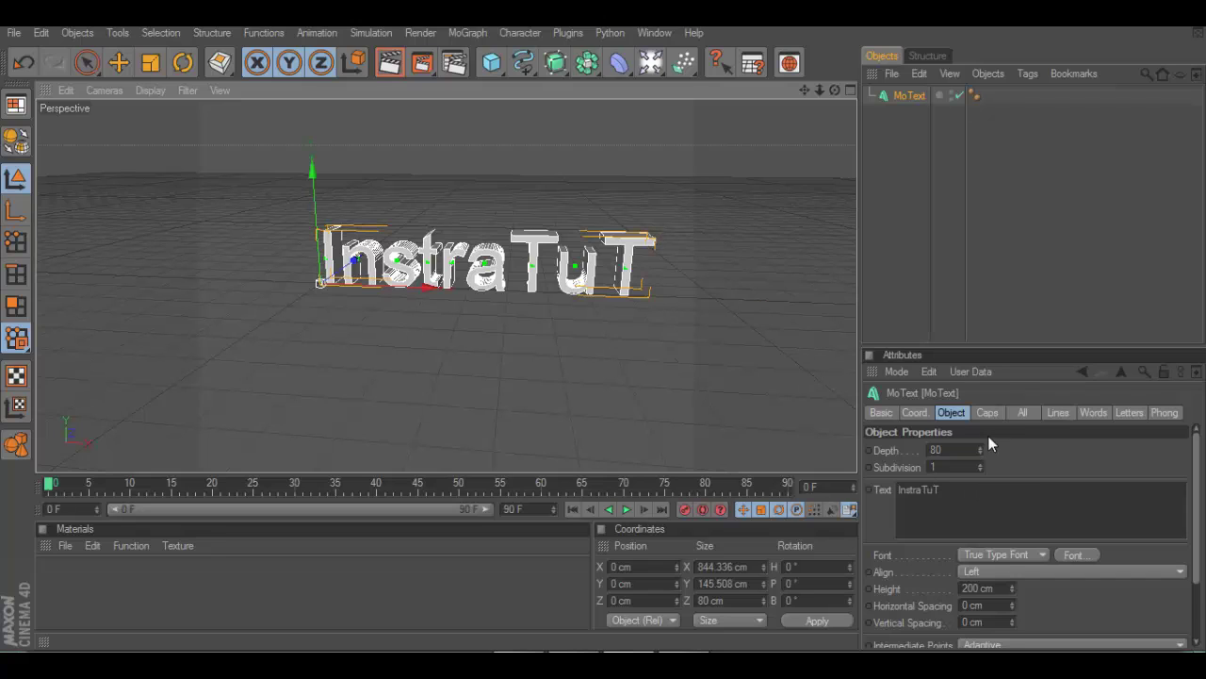
Step: Set both the Start and End caps of the text to Fillet Cap
{"action": "left_click", "coordinate": [986, 412]}
{"action": "left_click", "coordinate": [984, 449]}
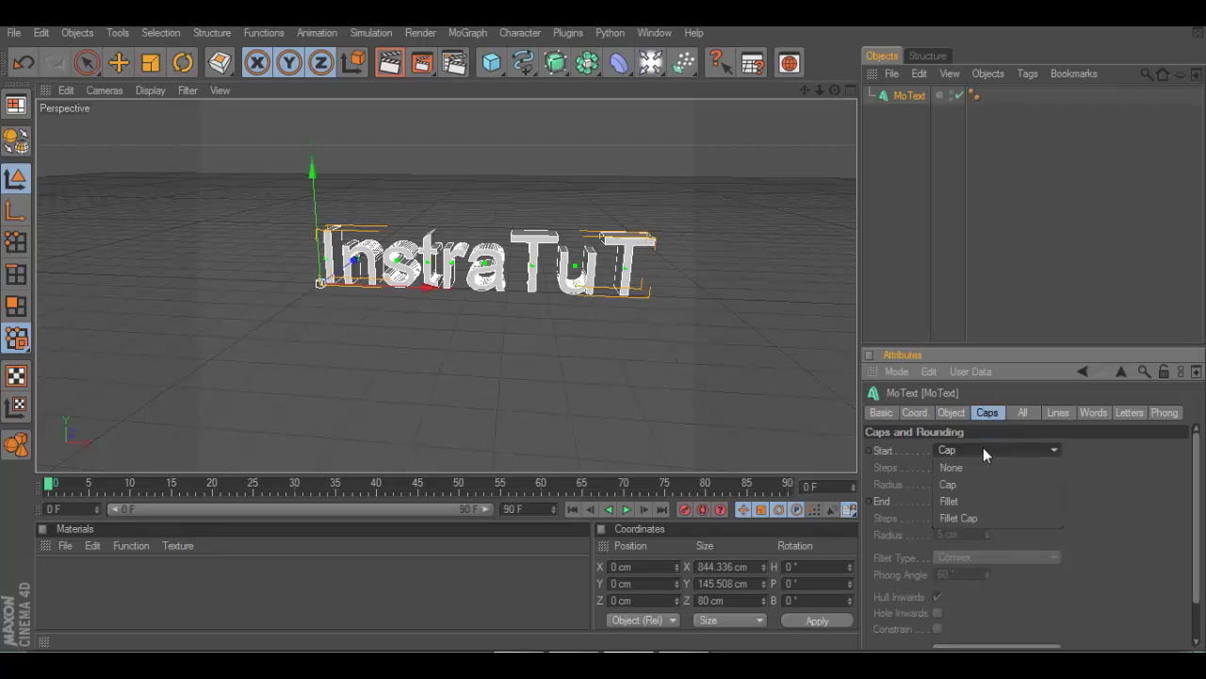
{"action": "left_click", "coordinate": [994, 513]}
{"action": "left_click", "coordinate": [995, 501]}
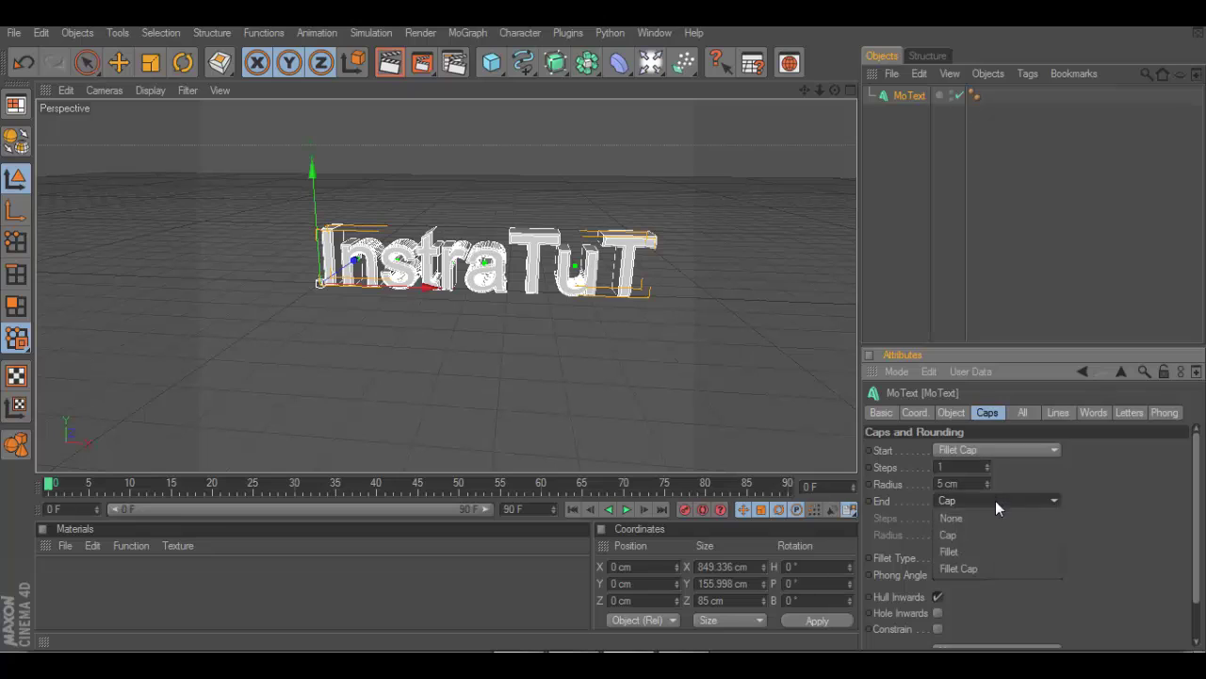
{"action": "left_click", "coordinate": [993, 565]}
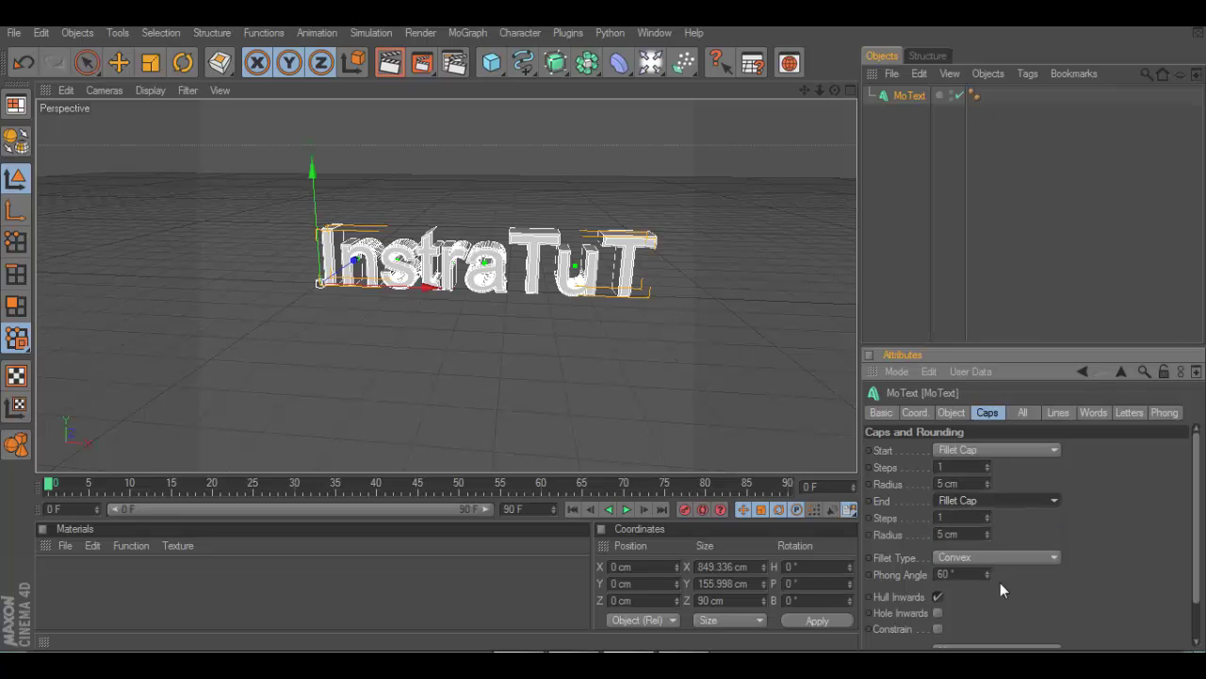
Step: Render a preview of the active view, then reselect the MoText object
{"action": "left_click", "coordinate": [1032, 218]}
{"action": "left_click", "coordinate": [389, 62]}
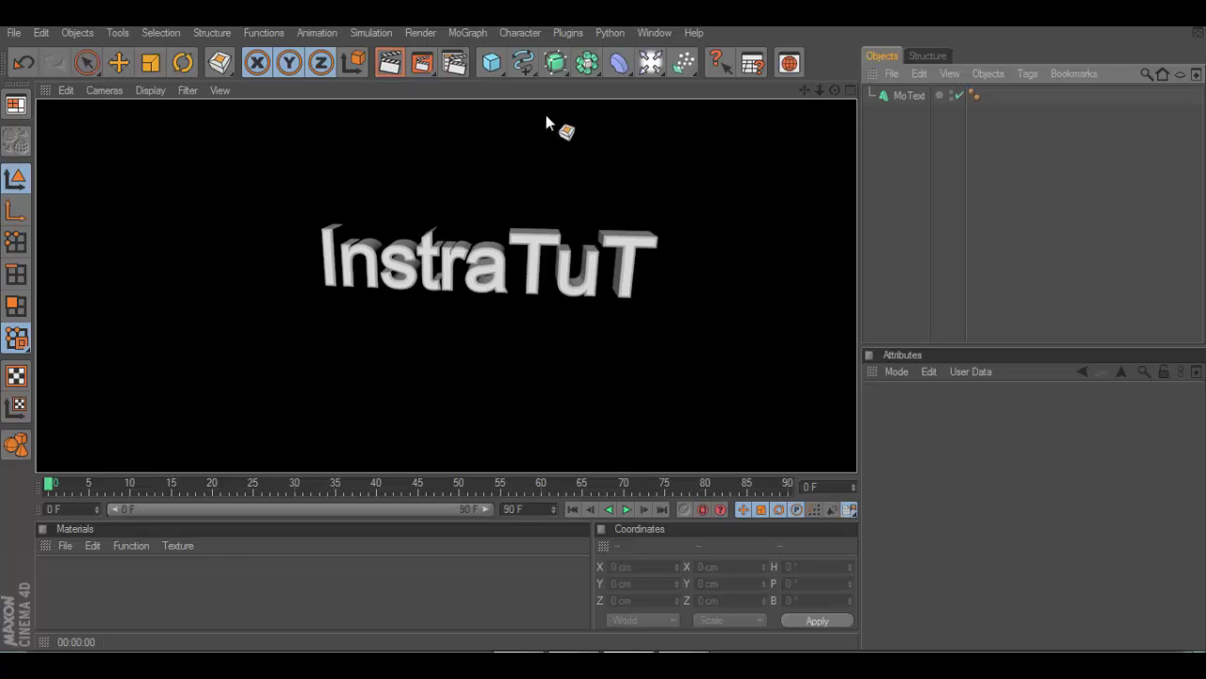
{"action": "left_click", "coordinate": [931, 240]}
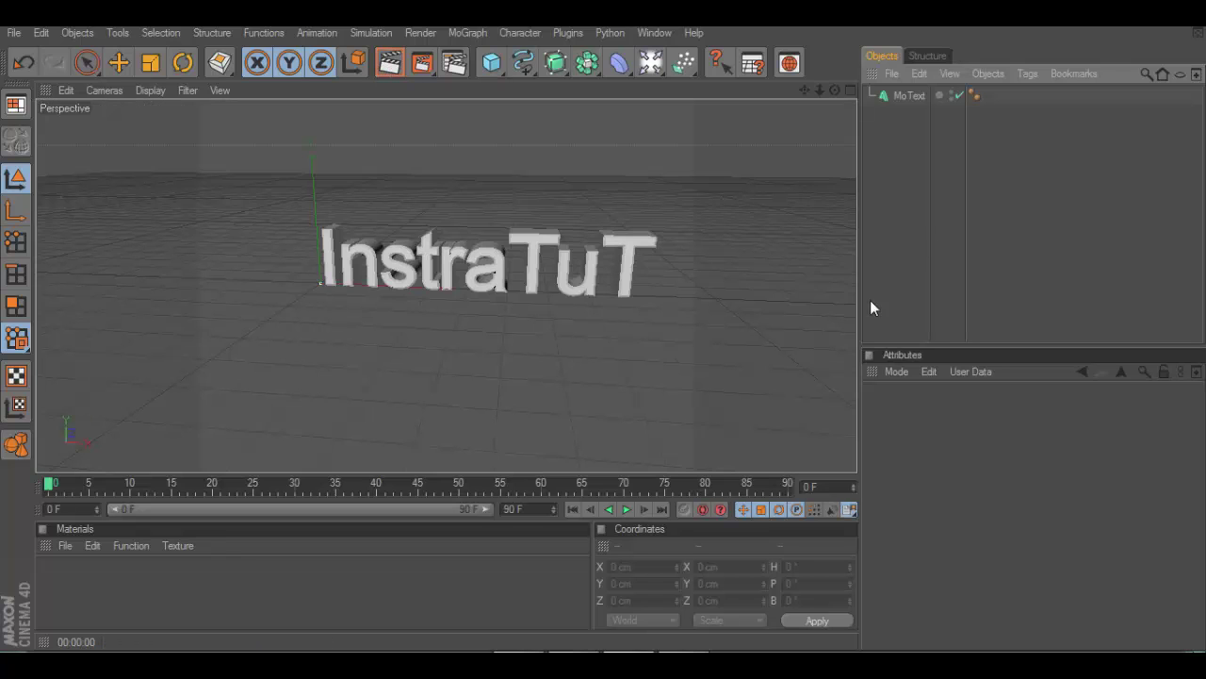
{"action": "left_click", "coordinate": [907, 96]}
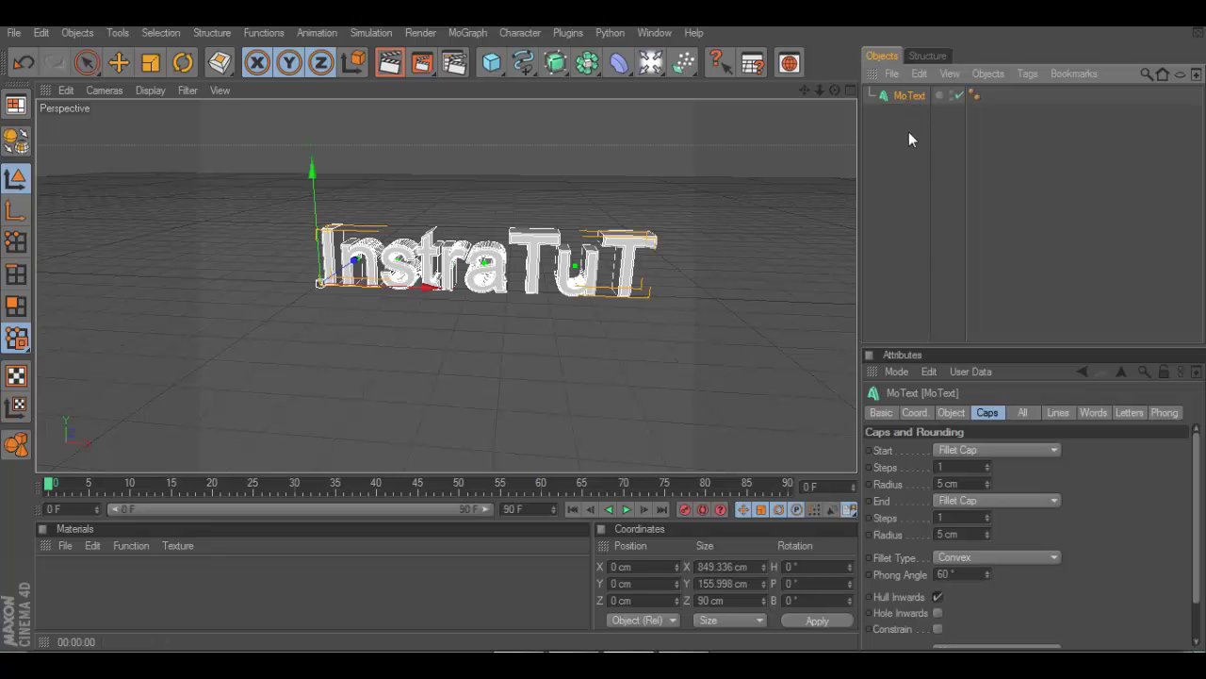
Step: Paste a duplicate MoText.1 of the InstraTuT text and show its Basic properties
{"action": "left_click", "coordinate": [908, 131]}
{"action": "key", "text": "ctrl+v"}
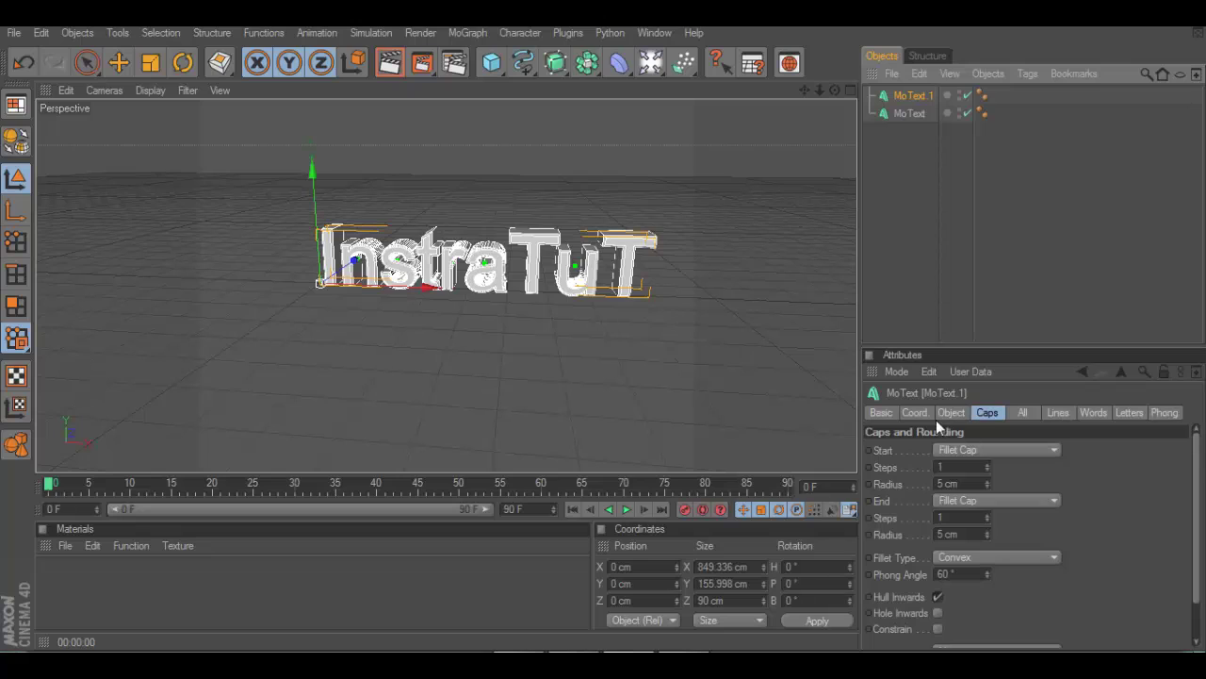
{"action": "left_click", "coordinate": [973, 450]}
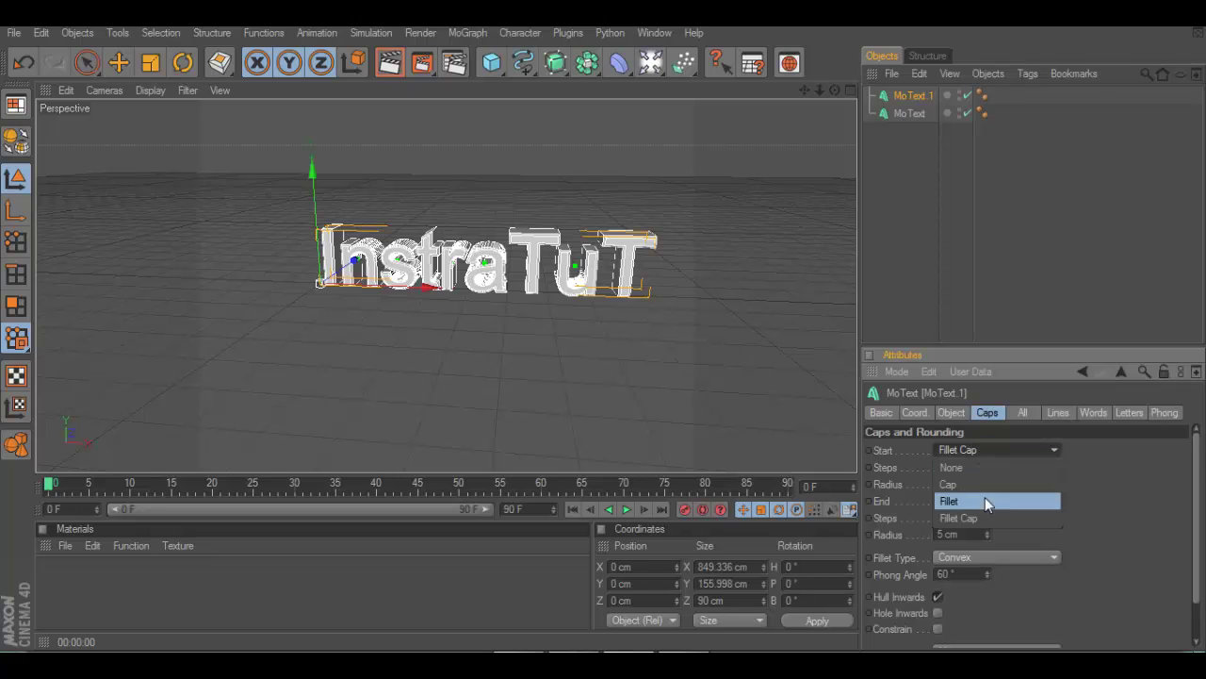
{"action": "left_click", "coordinate": [903, 115]}
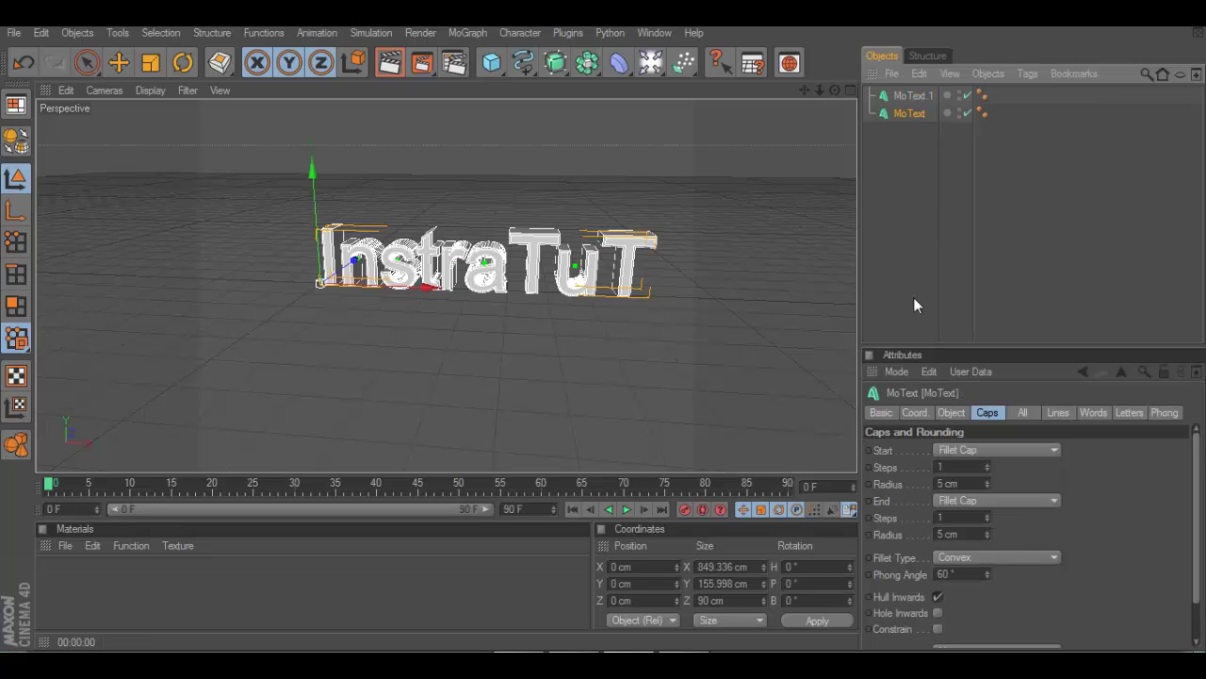
{"action": "left_click", "coordinate": [938, 628]}
{"action": "left_click", "coordinate": [883, 414]}
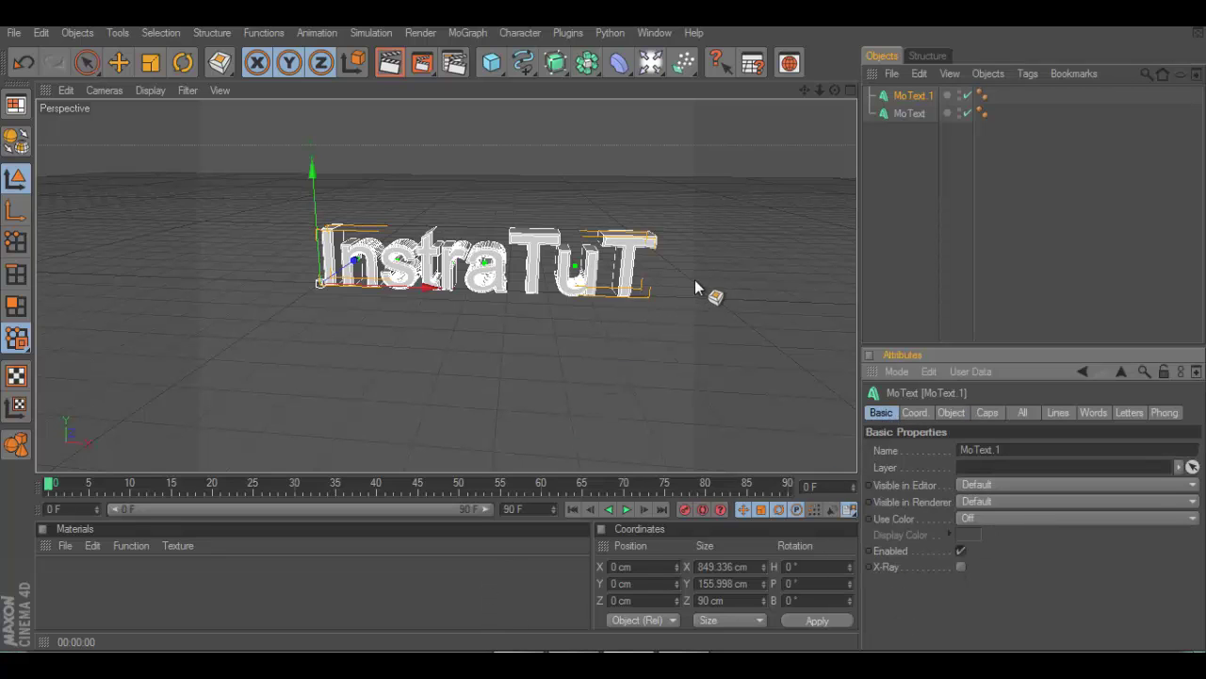
Step: Set the MoText.1 copy's extrusion depth to 20
{"action": "scroll", "coordinate": [663, 240], "scroll_direction": "up", "scroll_amount": 2}
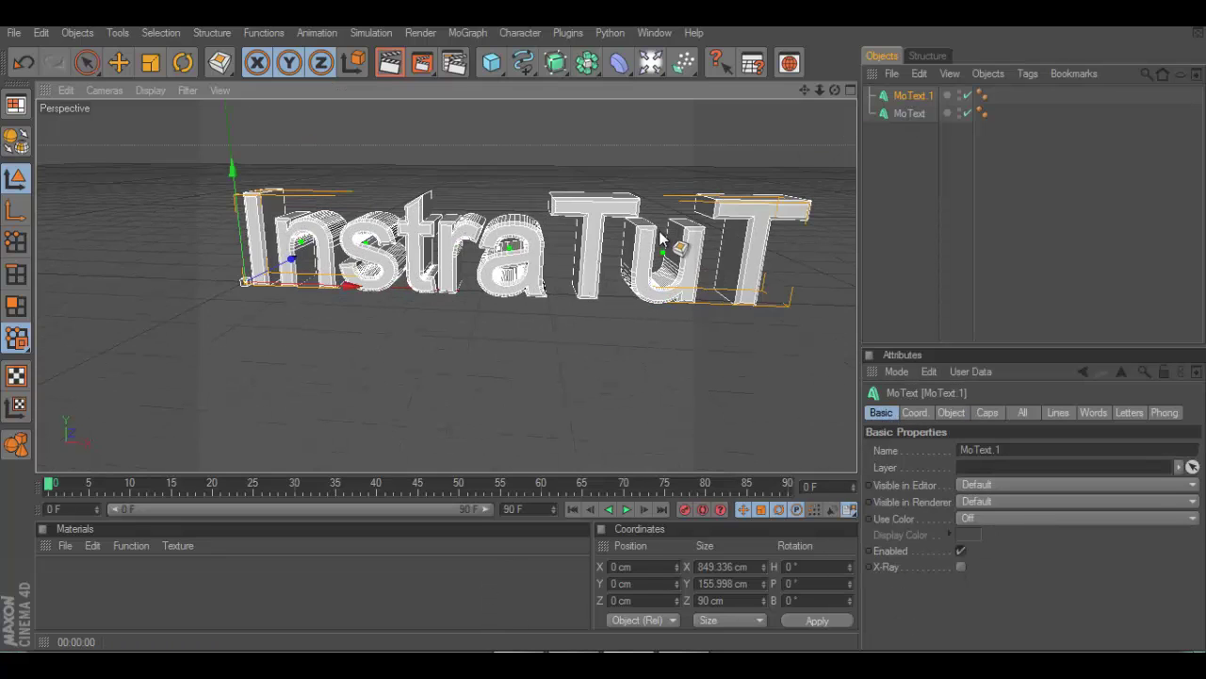
{"action": "scroll", "coordinate": [660, 237], "scroll_direction": "up", "scroll_amount": 2}
{"action": "scroll", "coordinate": [661, 237], "scroll_direction": "up", "scroll_amount": 2}
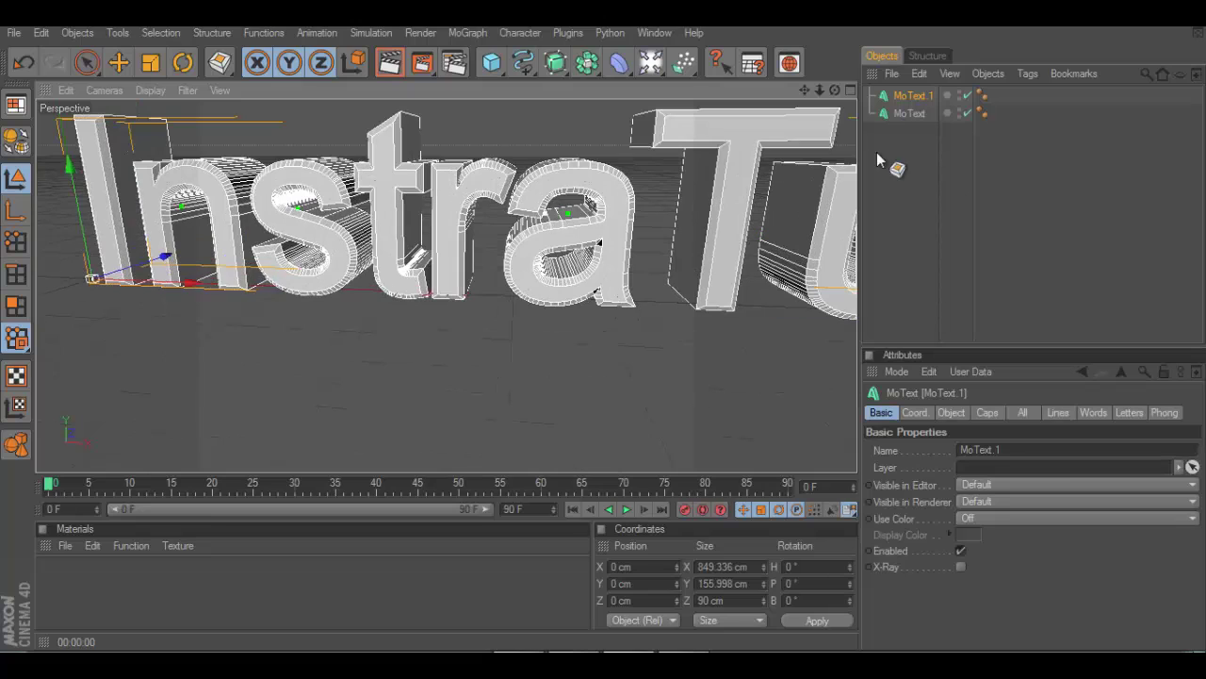
{"action": "left_click", "coordinate": [949, 412]}
{"action": "double_click", "coordinate": [937, 450]}
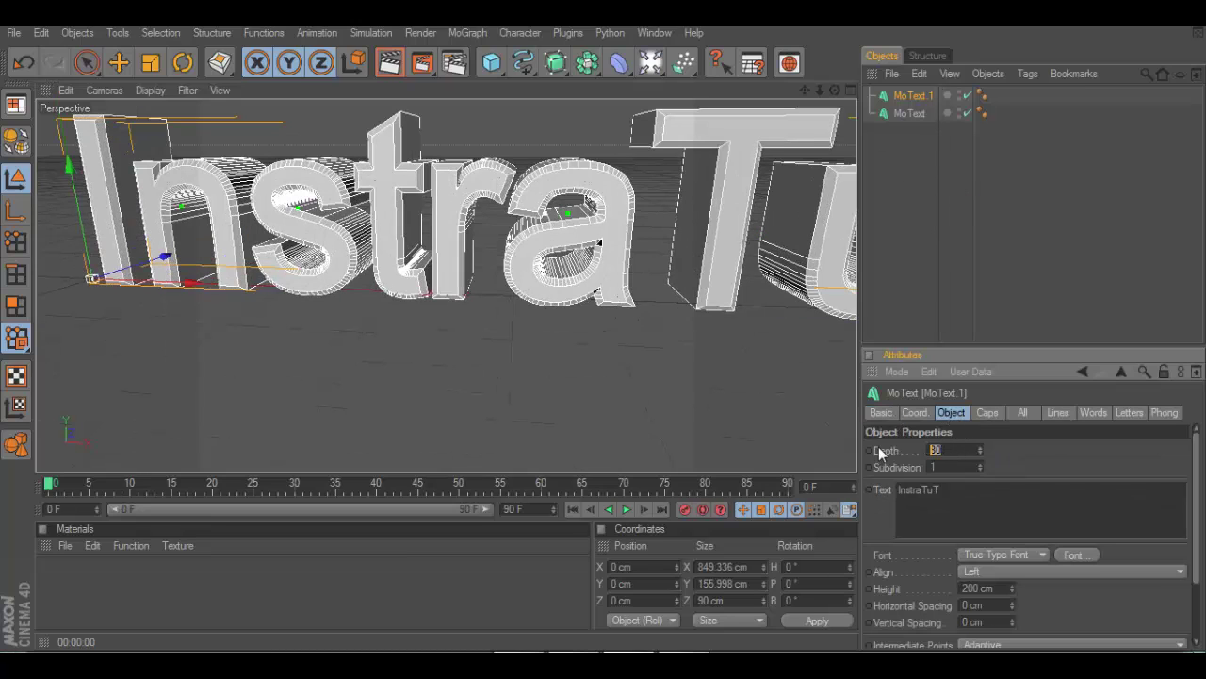
{"action": "type", "text": "20"}
{"action": "key", "text": "Return"}
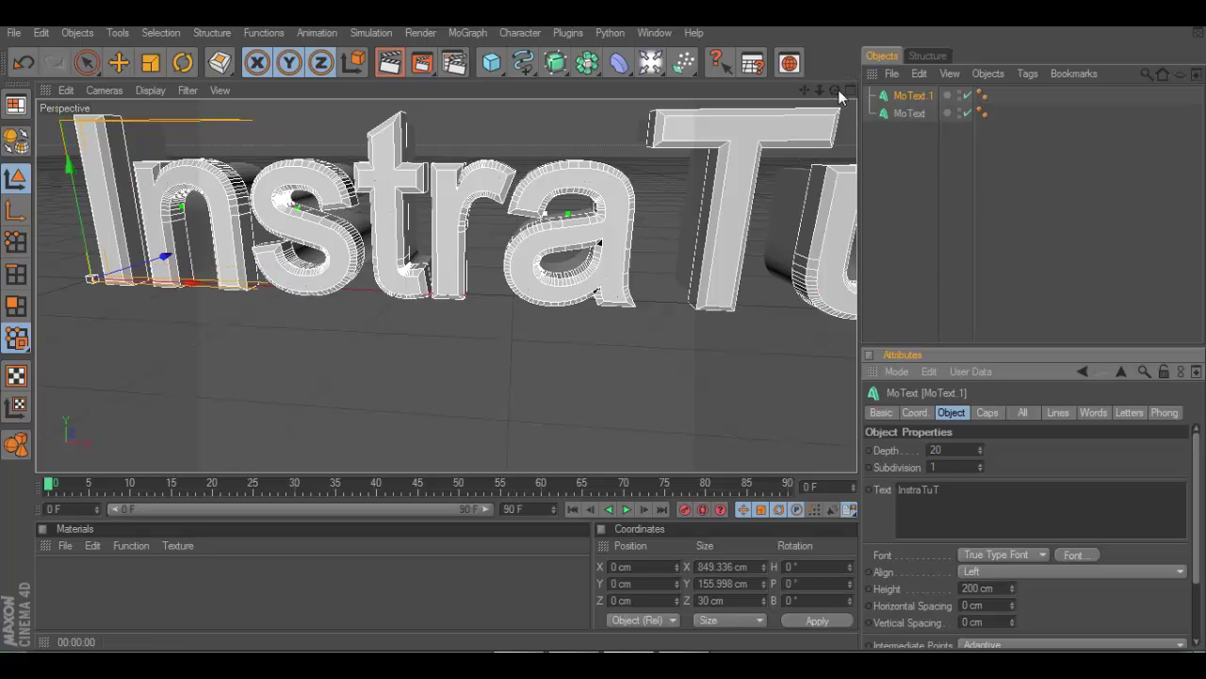
Step: Move MoText.1 slightly off the original, to about 1.963, -0.431, 25.58 cm
{"action": "left_click_drag", "start_coordinate": [835, 90], "coordinate": [462, 391]}
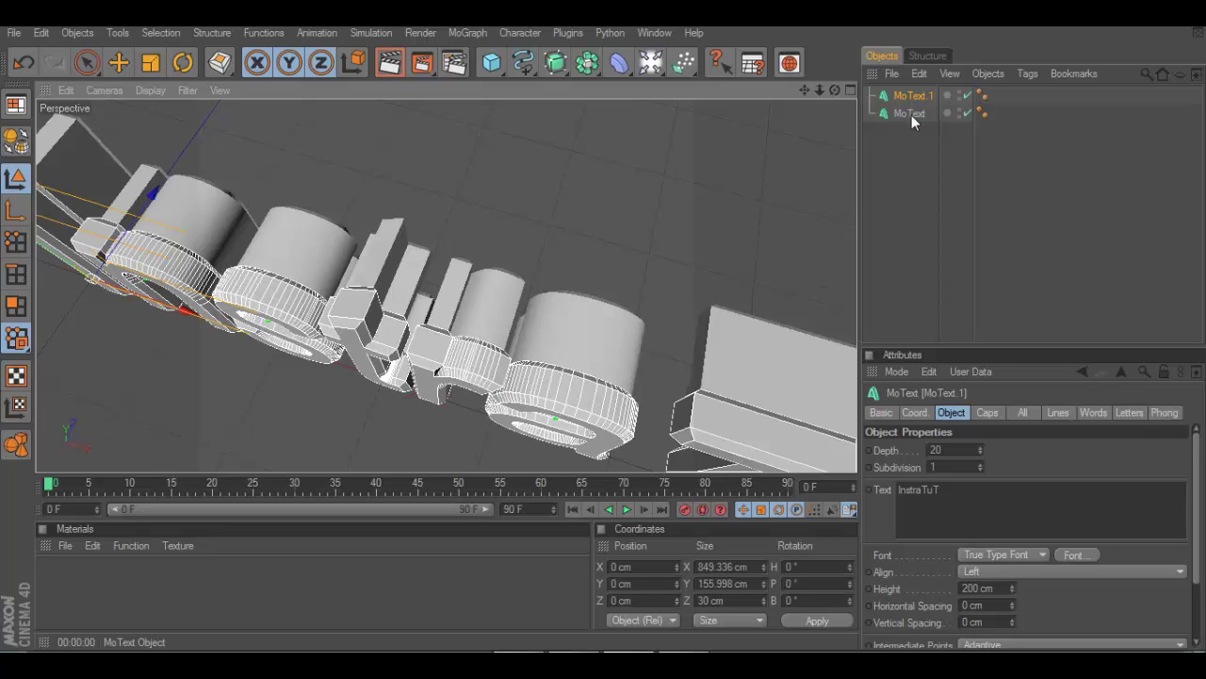
{"action": "left_click", "coordinate": [118, 63]}
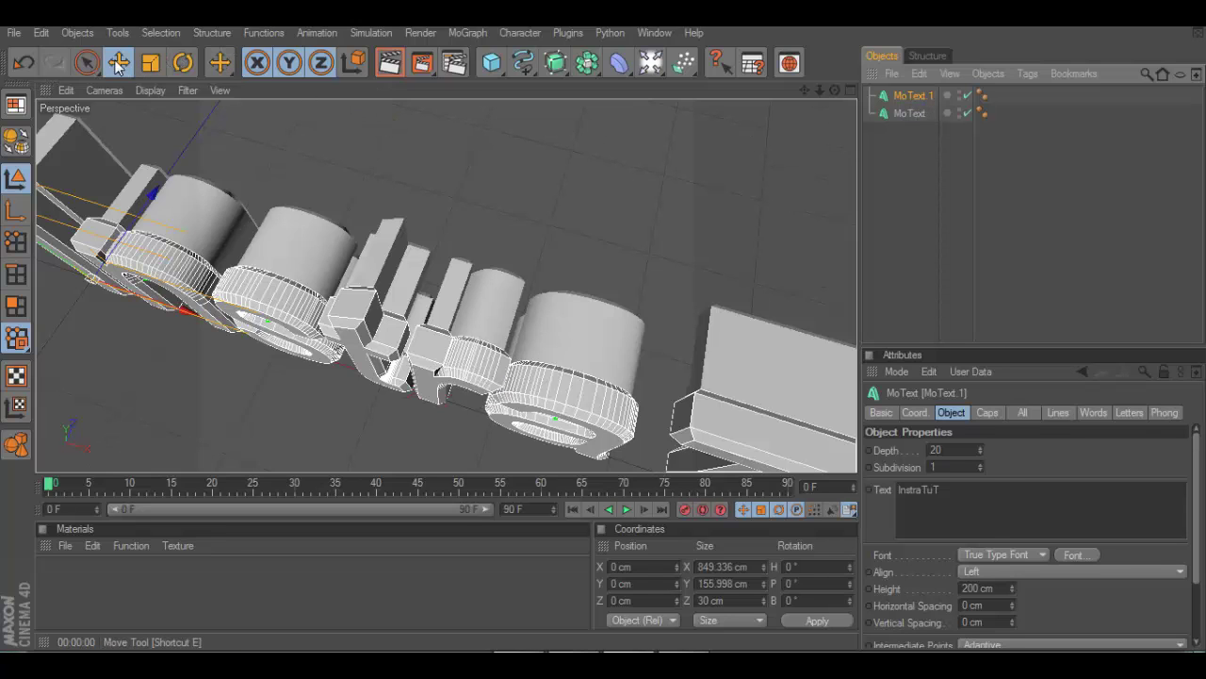
{"action": "left_click_drag", "start_coordinate": [362, 309], "coordinate": [409, 387]}
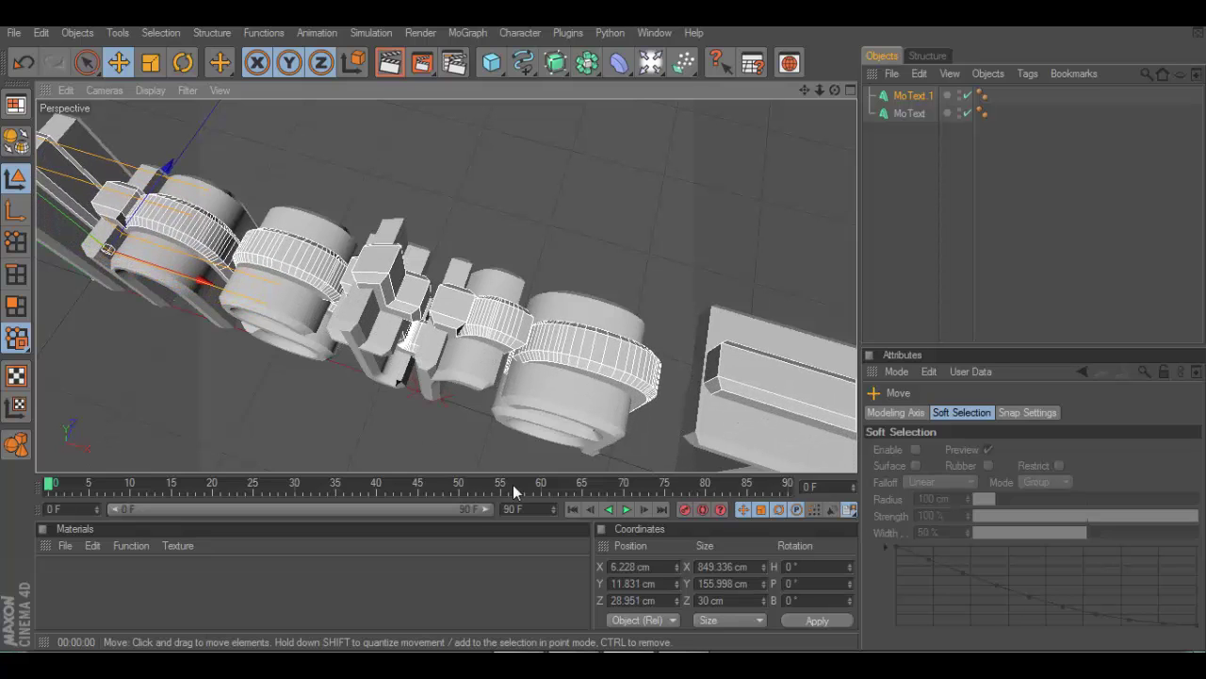
{"action": "mouse_move", "coordinate": [836, 91]}
{"action": "left_mouse_down"}
{"action": "mouse_move", "coordinate": [877, 56]}
{"action": "mouse_move", "coordinate": [835, 92]}
{"action": "left_mouse_up"}
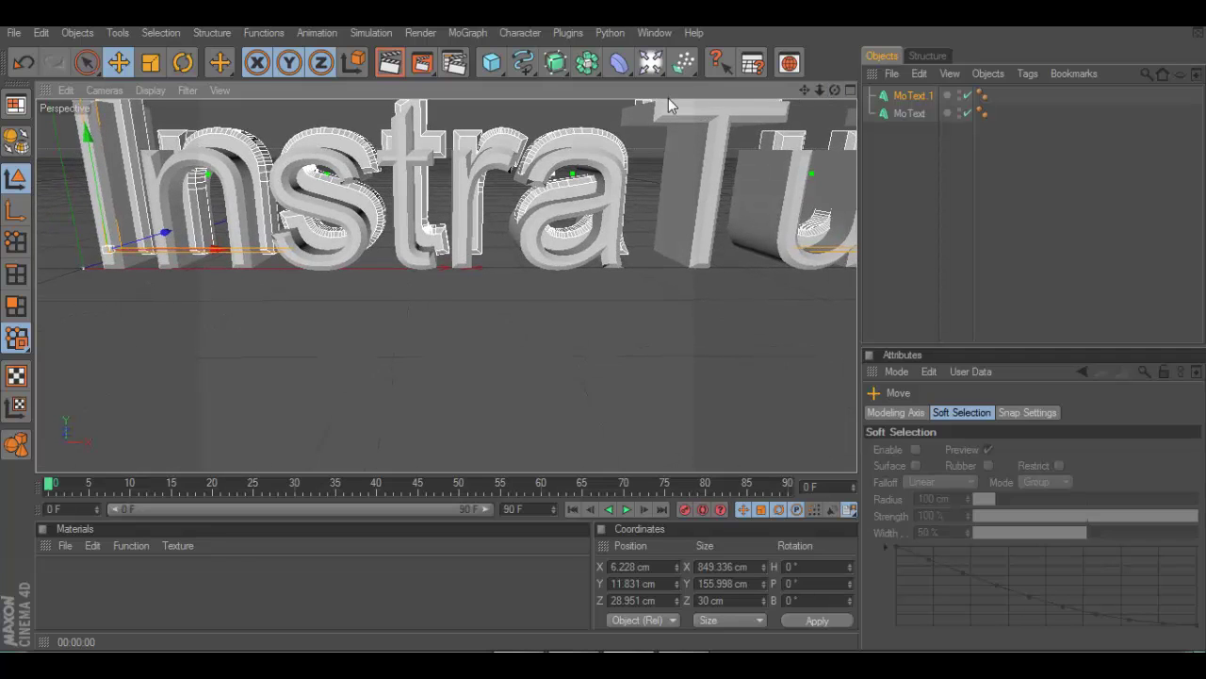
{"action": "left_click_drag", "start_coordinate": [622, 148], "coordinate": [609, 179]}
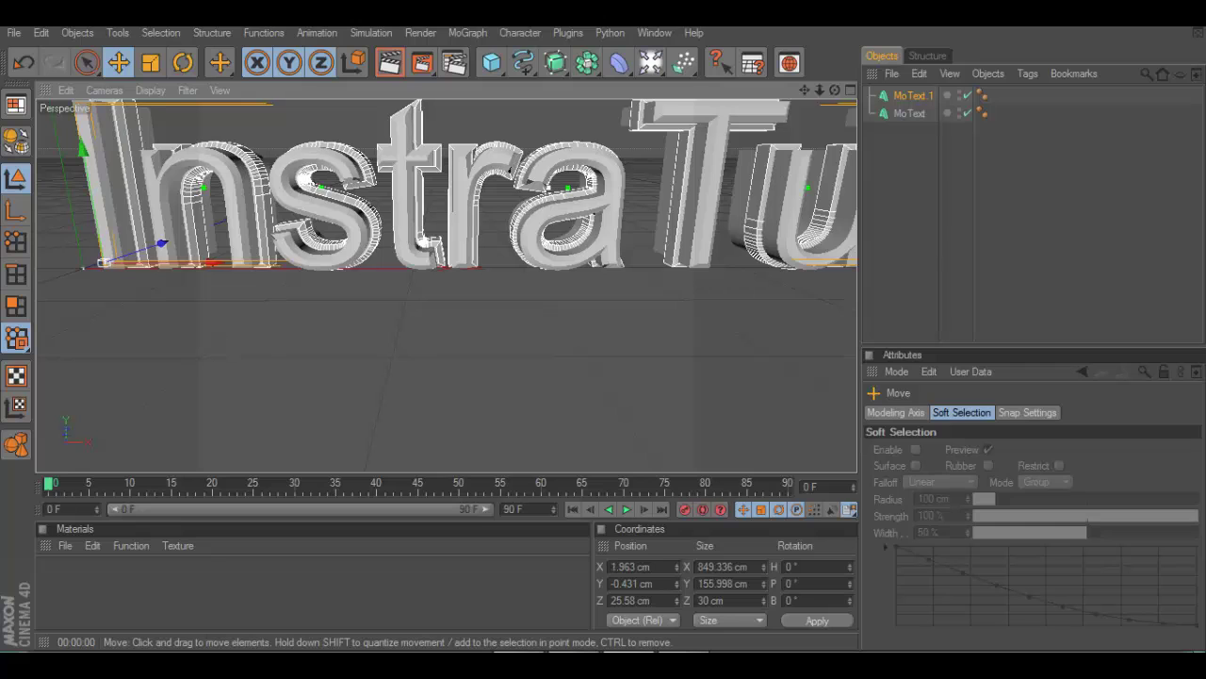
{"action": "scroll", "coordinate": [458, 391], "scroll_direction": "down", "scroll_amount": 2}
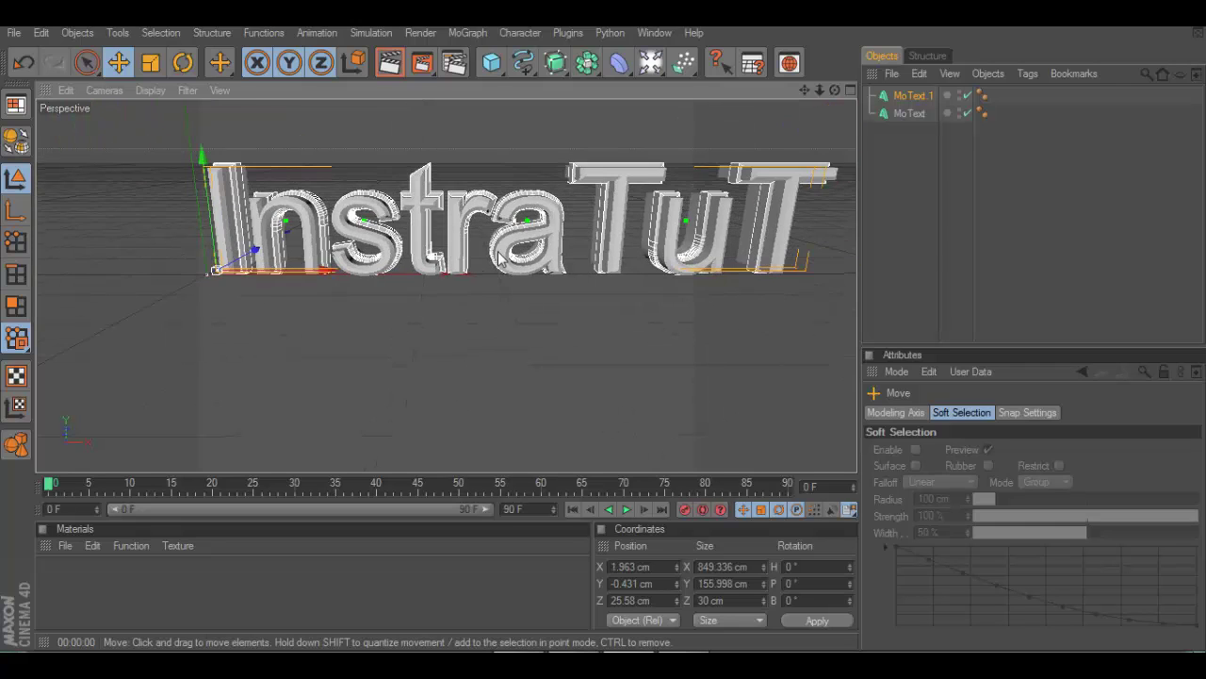
{"action": "scroll", "coordinate": [458, 391], "scroll_direction": "down", "scroll_amount": 2}
Step: Create a new material Mat and set its colour to bright green (0/255/4)
{"action": "double_click", "coordinate": [359, 619]}
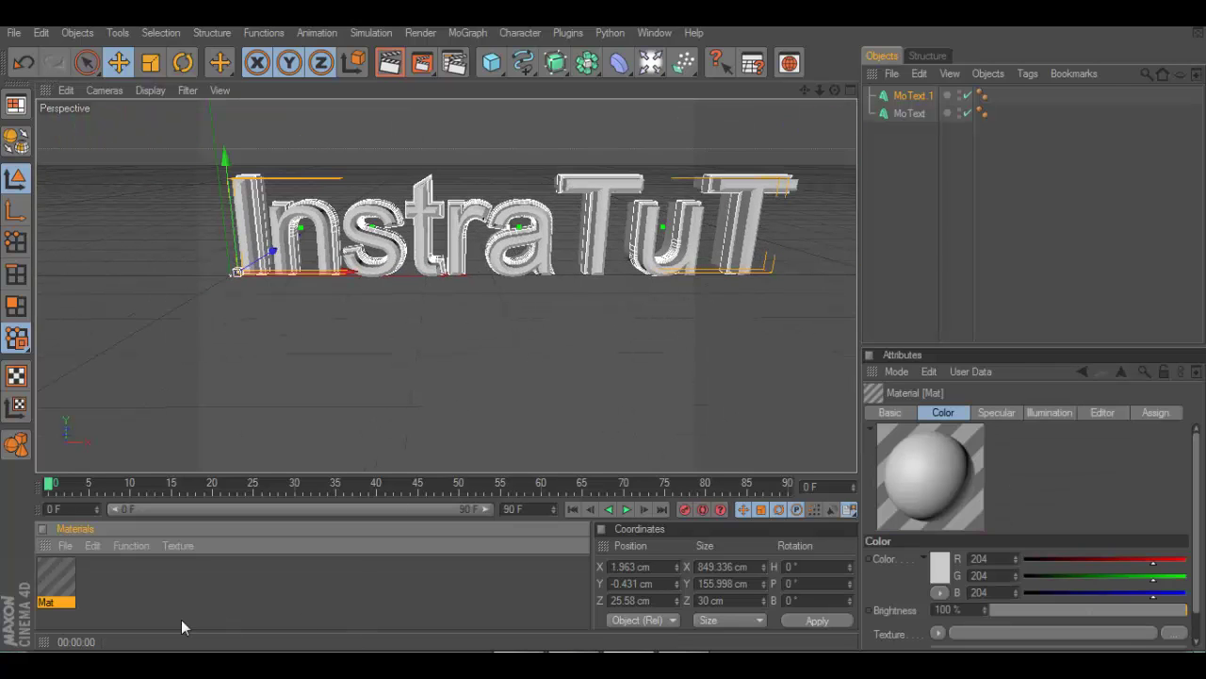
{"action": "double_click", "coordinate": [52, 577]}
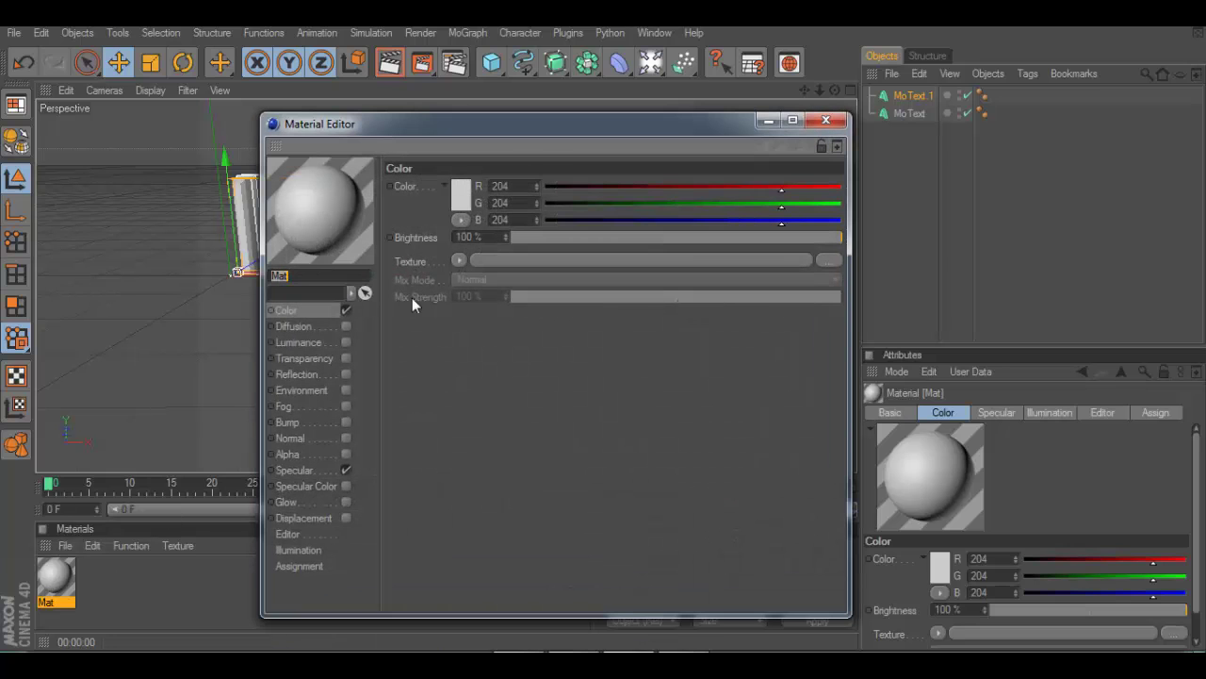
{"action": "left_click", "coordinate": [461, 198]}
{"action": "mouse_move", "coordinate": [378, 175]}
{"action": "left_mouse_down"}
{"action": "mouse_move", "coordinate": [359, 181]}
{"action": "mouse_move", "coordinate": [354, 205]}
{"action": "mouse_move", "coordinate": [462, 146]}
{"action": "left_mouse_up"}
{"action": "left_click", "coordinate": [471, 138]}
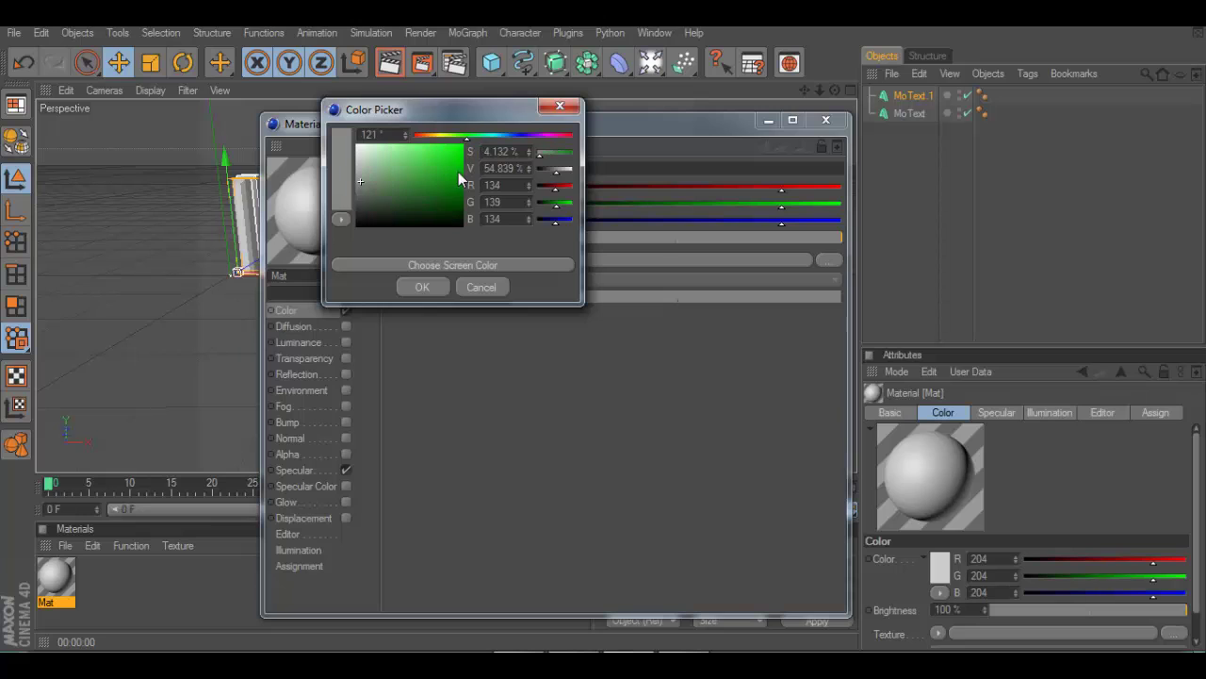
{"action": "left_click", "coordinate": [421, 287]}
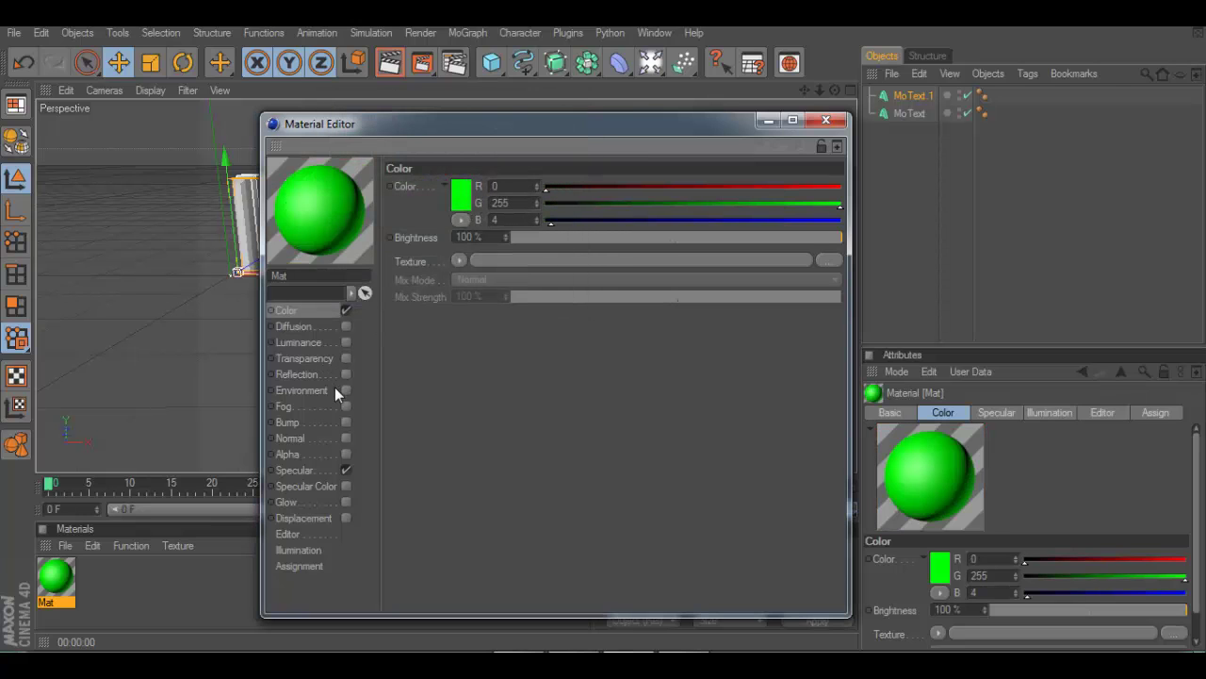
Step: Enable Mat's Reflection channel with 25% brightness
{"action": "left_click", "coordinate": [345, 375]}
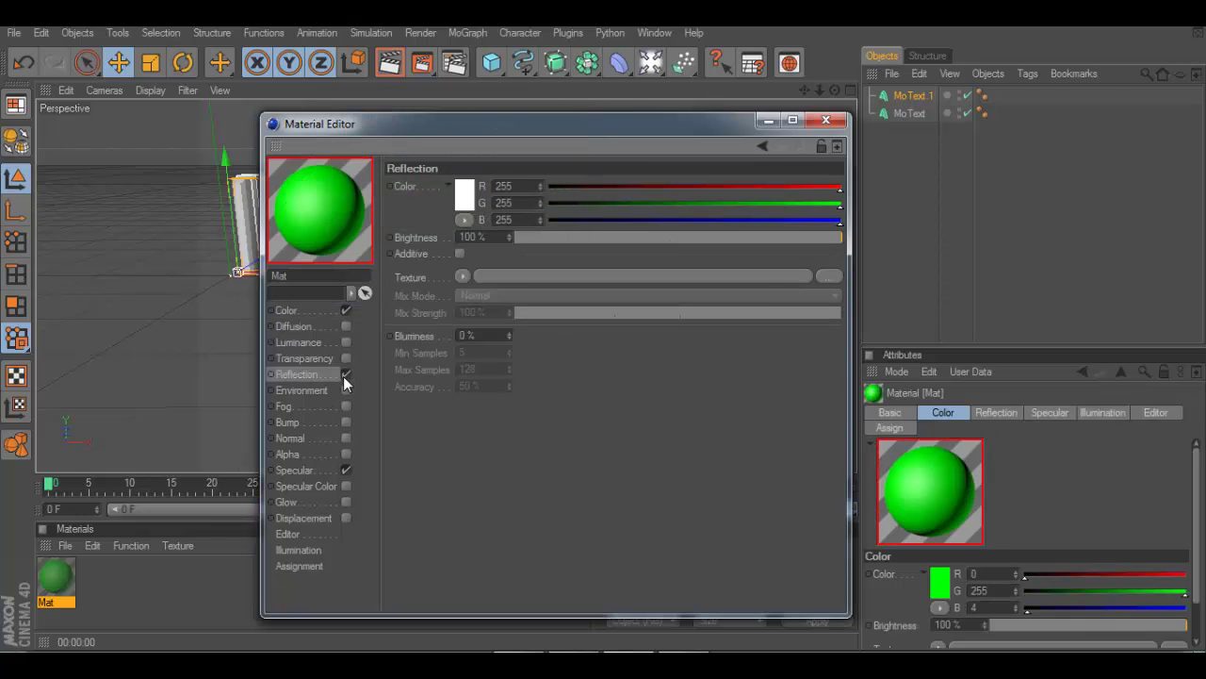
{"action": "double_click", "coordinate": [471, 236]}
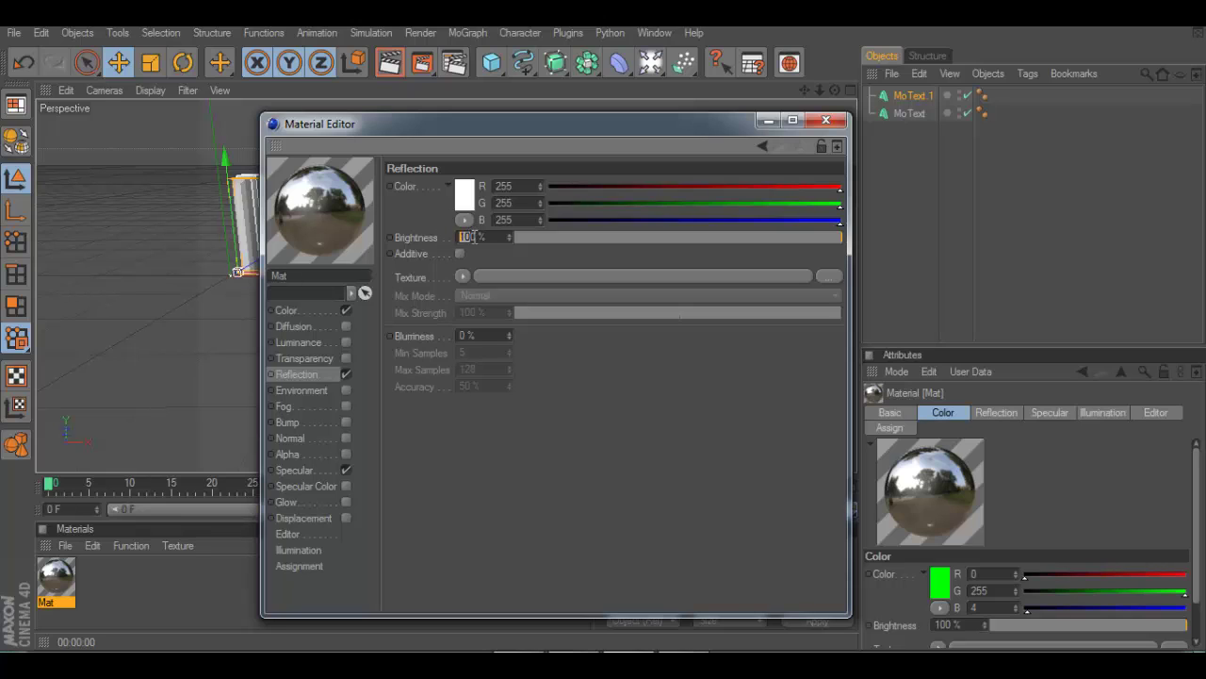
{"action": "type", "text": "25"}
{"action": "left_click", "coordinate": [639, 476]}
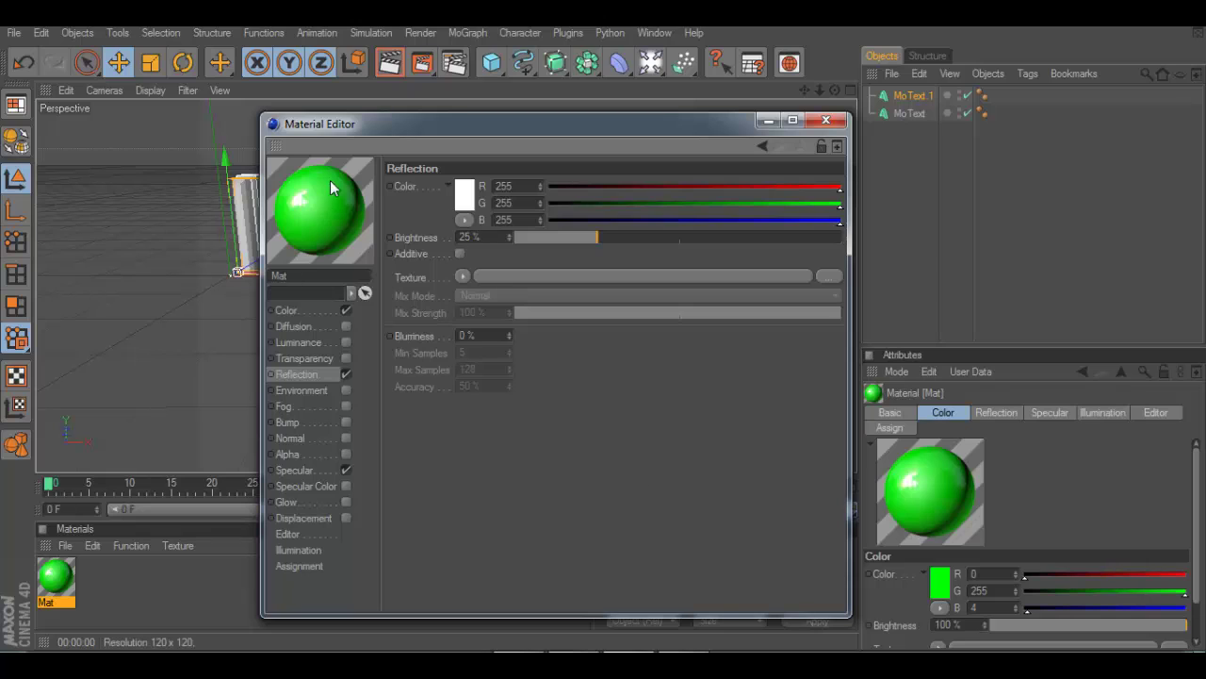
Step: Set Mat's specular mode to Metal and enable its Glow channel
{"action": "left_click", "coordinate": [332, 472]}
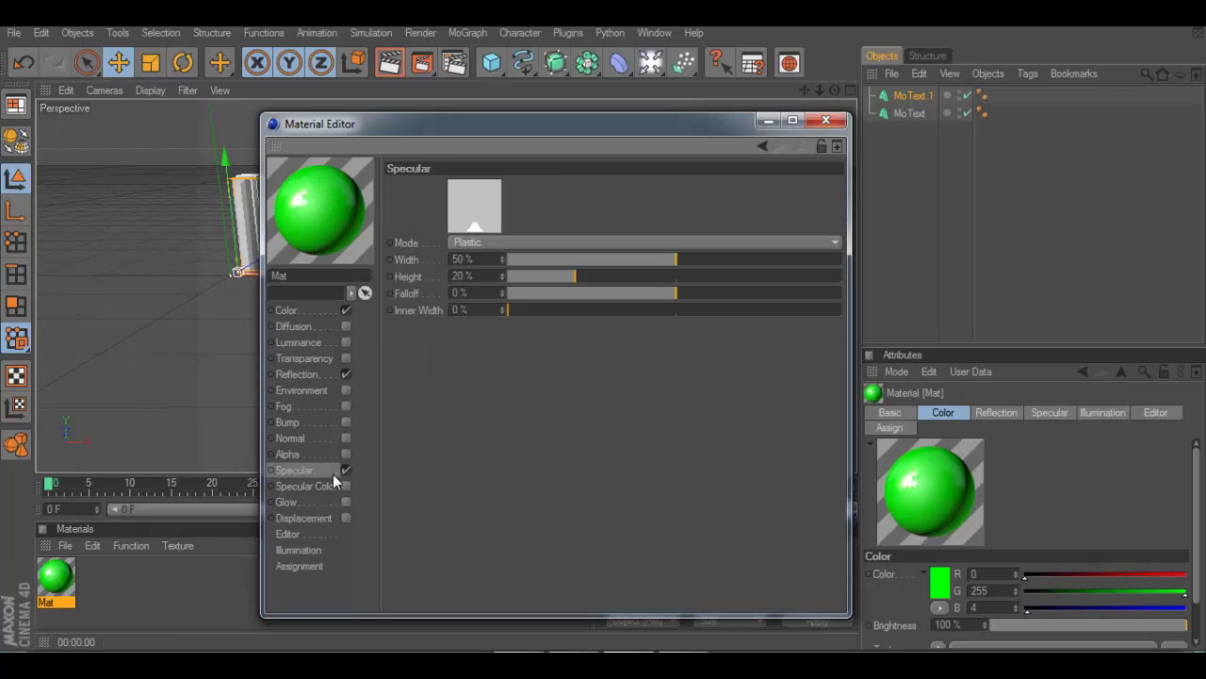
{"action": "left_click", "coordinate": [483, 244]}
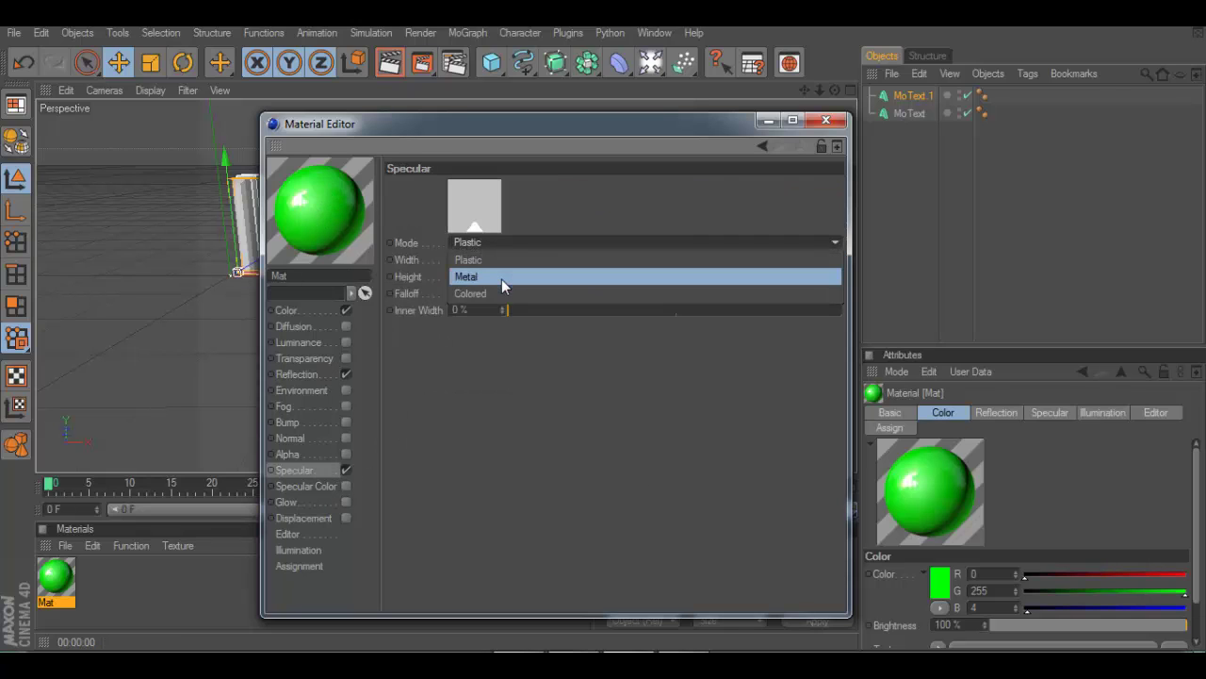
{"action": "left_click", "coordinate": [501, 278]}
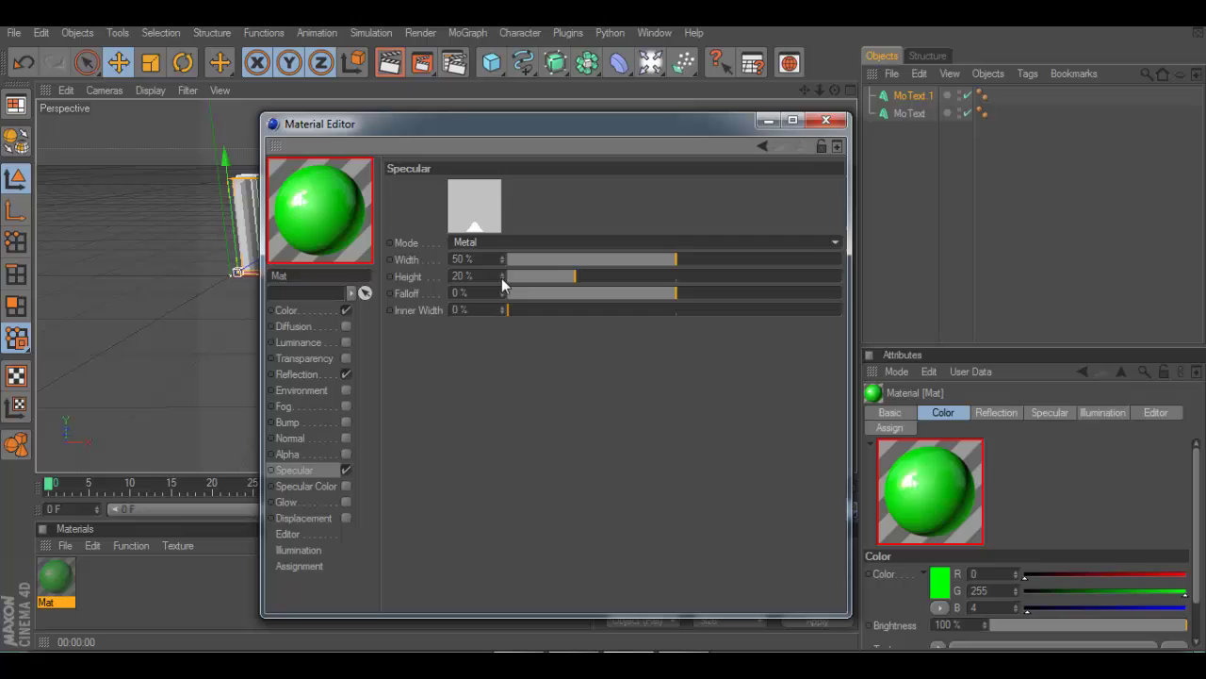
{"action": "left_click", "coordinate": [347, 503]}
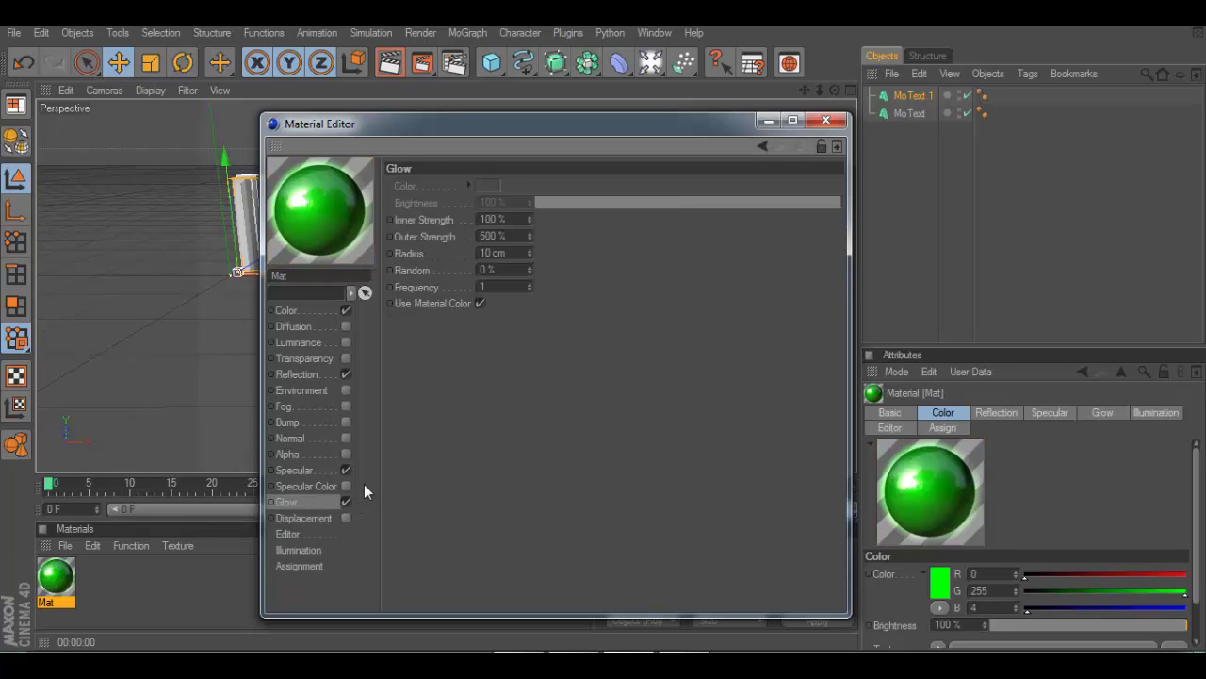
Step: Set Mat's glow Inner Strength to 25% and Outer Strength to 125%
{"action": "left_click", "coordinate": [491, 219]}
{"action": "type", "text": "0"}
{"action": "type", "text": "25"}
{"action": "key", "text": "Return"}
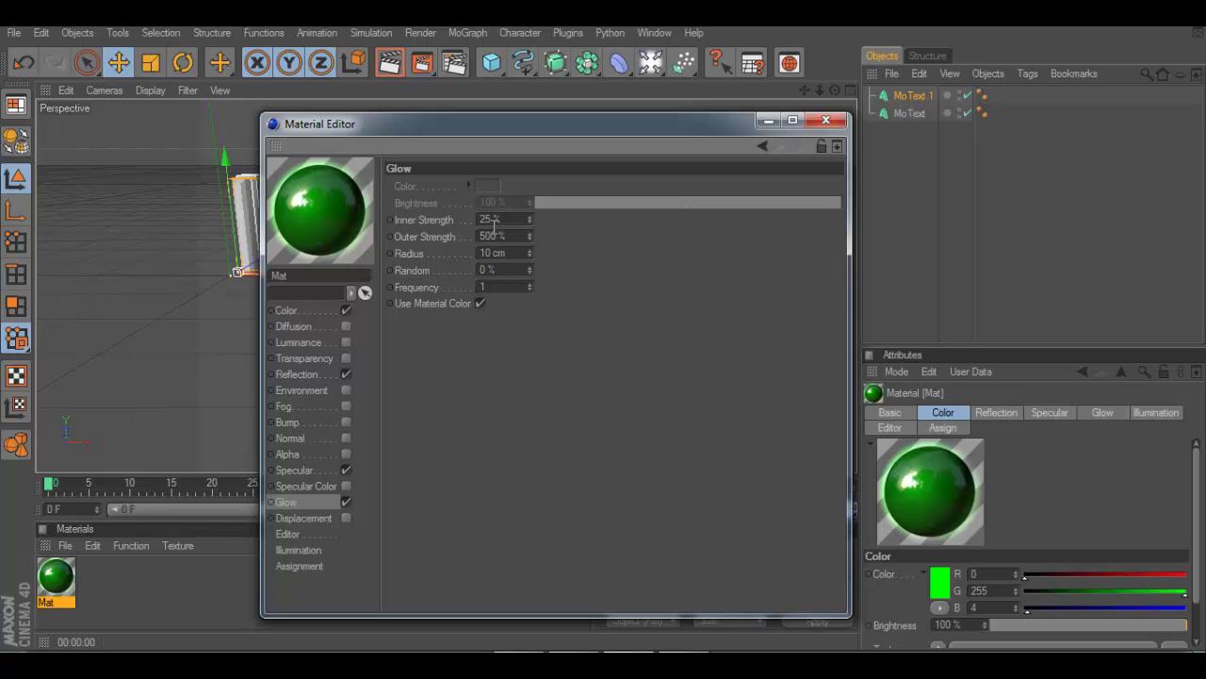
{"action": "double_click", "coordinate": [490, 236]}
{"action": "type", "text": "500"}
{"action": "key", "text": "BackSpace"}
{"action": "key", "text": "BackSpace"}
{"action": "key", "text": "BackSpace"}
{"action": "type", "text": "1"}
{"action": "type", "text": "25"}
{"action": "key", "text": "Return"}
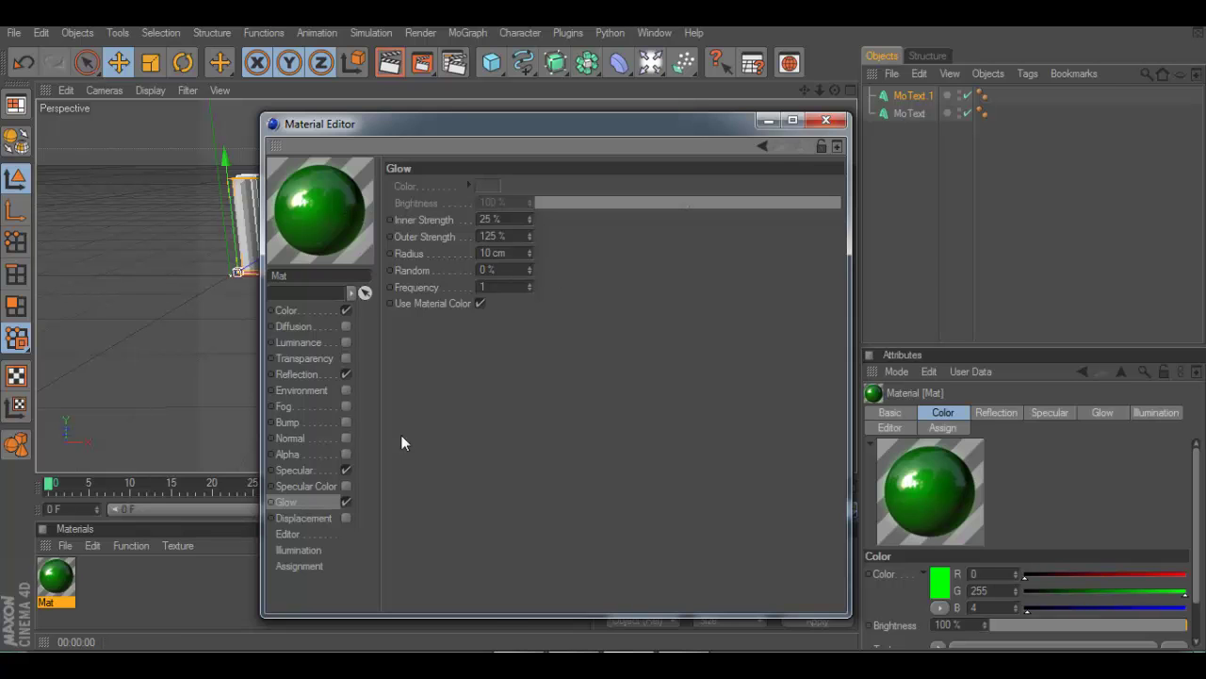
{"action": "left_click", "coordinate": [581, 435]}
Step: Close the Material Editor and apply the green Mat material to MoText.1
{"action": "left_click", "coordinate": [826, 119]}
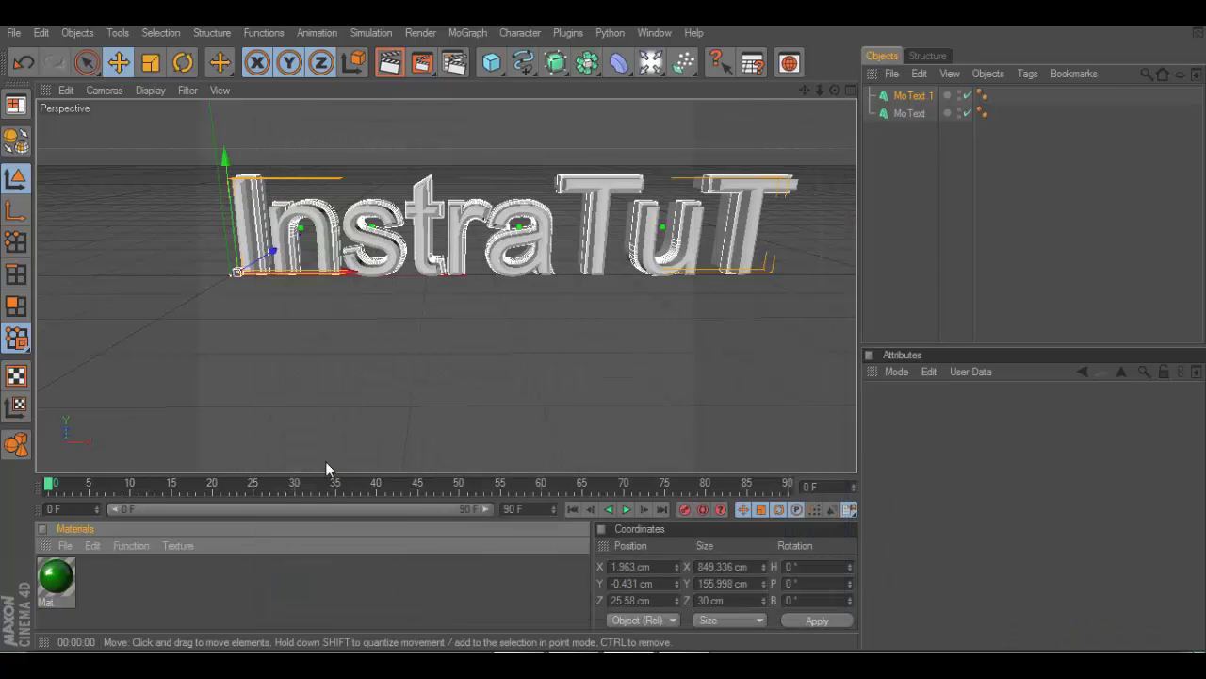
{"action": "scroll", "coordinate": [381, 223], "scroll_direction": "up", "scroll_amount": 5}
{"action": "scroll", "coordinate": [381, 223], "scroll_direction": "up", "scroll_amount": 5}
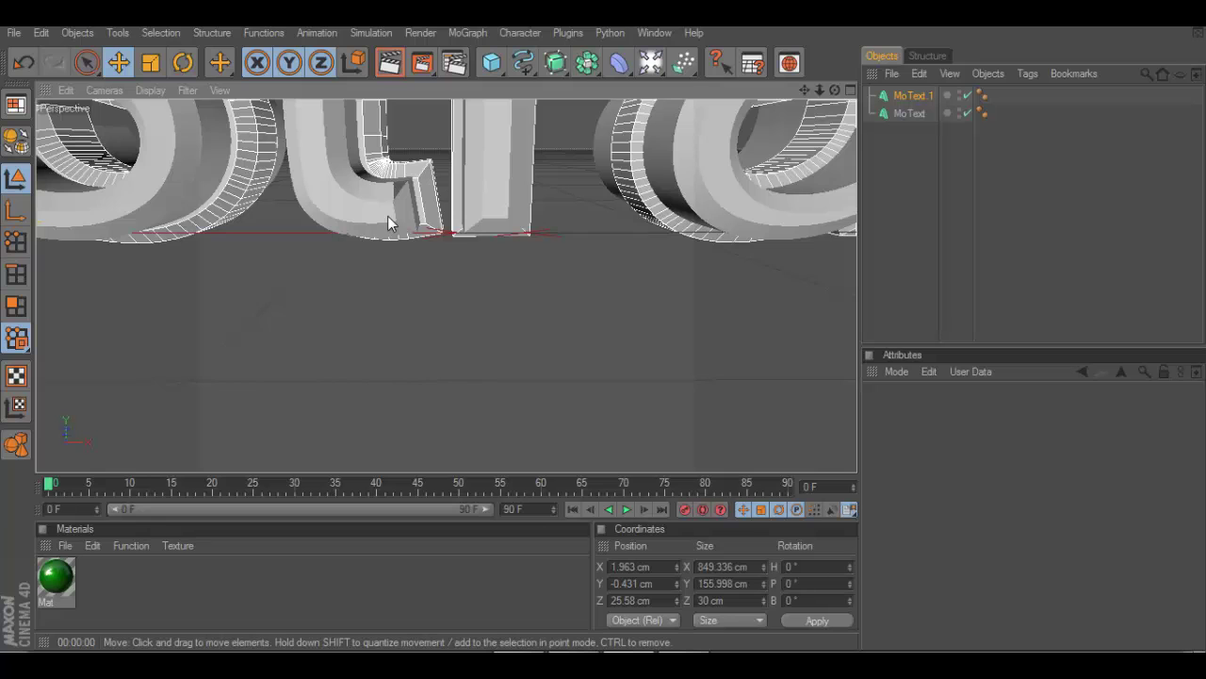
{"action": "left_click", "coordinate": [62, 539]}
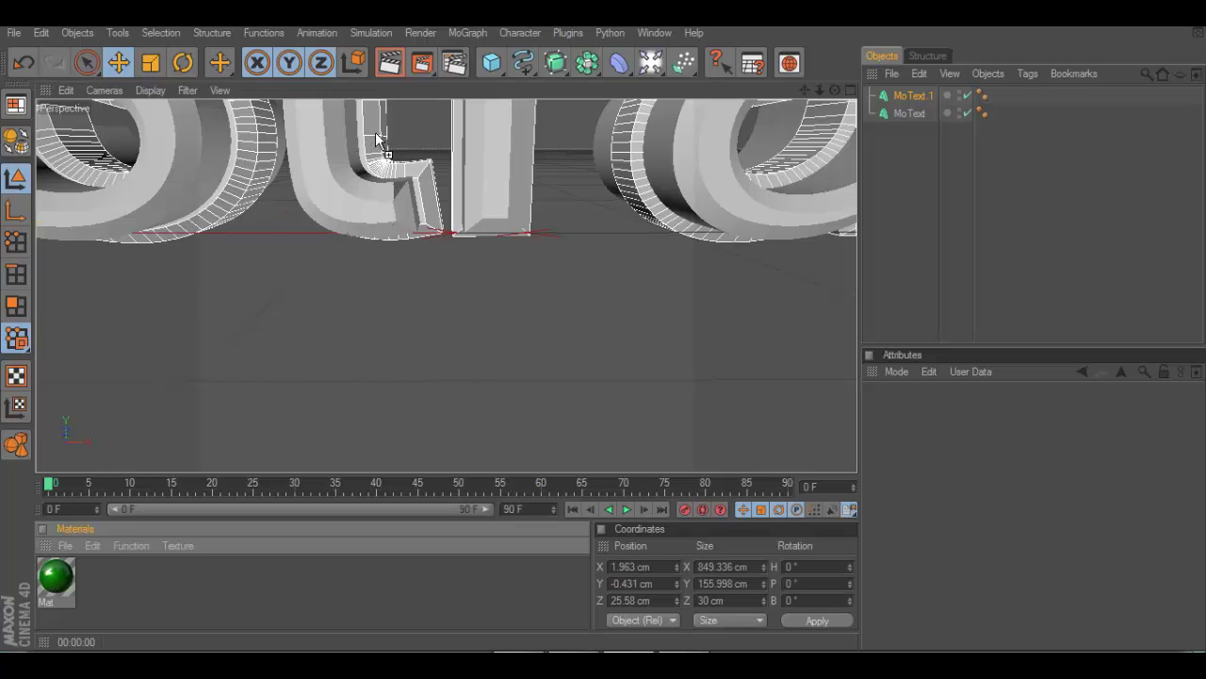
{"action": "left_click_drag", "start_coordinate": [375, 139], "coordinate": [377, 142]}
Step: Create a second new material, Mat.1, in the Materials manager
{"action": "scroll", "coordinate": [385, 319], "scroll_direction": "down", "scroll_amount": 3}
{"action": "scroll", "coordinate": [385, 319], "scroll_direction": "down", "scroll_amount": 3}
{"action": "scroll", "coordinate": [389, 318], "scroll_direction": "down", "scroll_amount": 3}
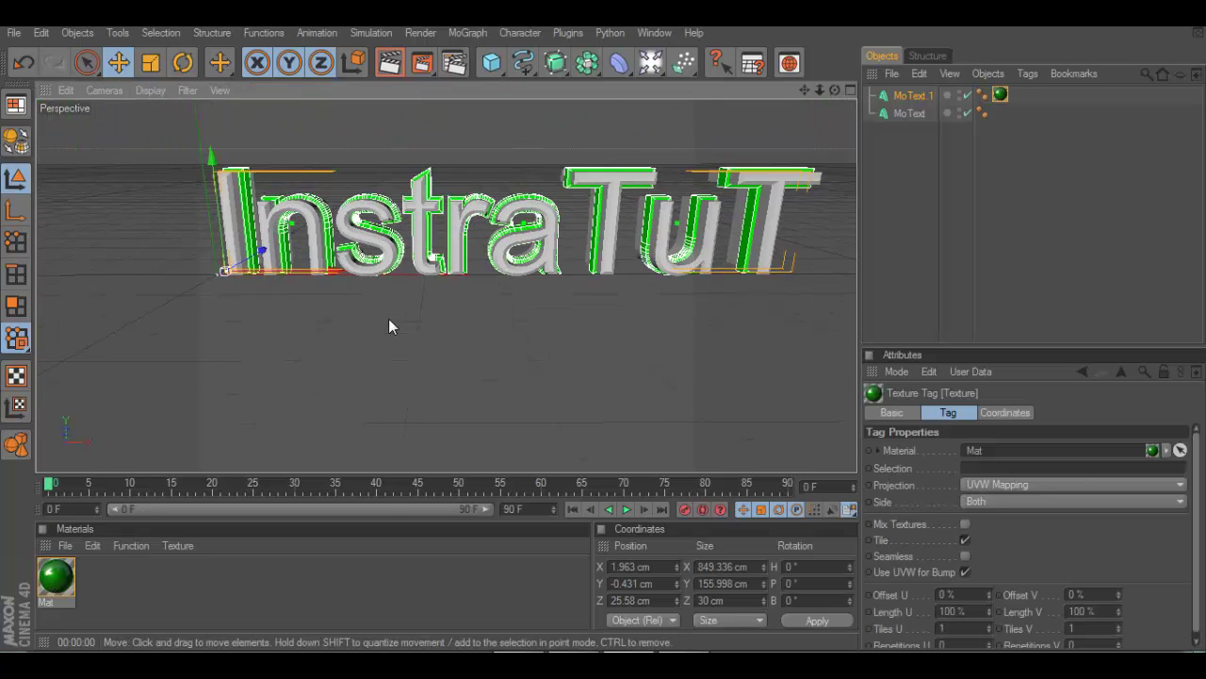
{"action": "scroll", "coordinate": [388, 319], "scroll_direction": "down", "scroll_amount": 1}
{"action": "double_click", "coordinate": [307, 605]}
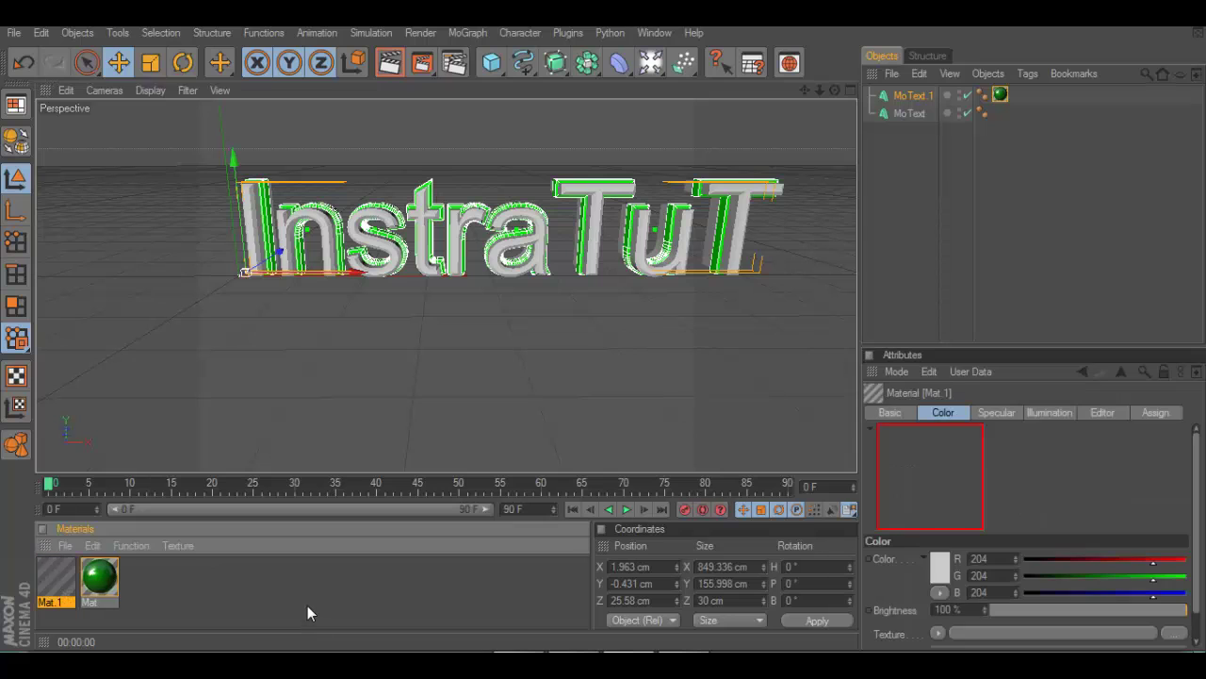
Step: Give Mat.1 a dark grey base colour of 90
{"action": "double_click", "coordinate": [54, 576]}
{"action": "left_click", "coordinate": [306, 326]}
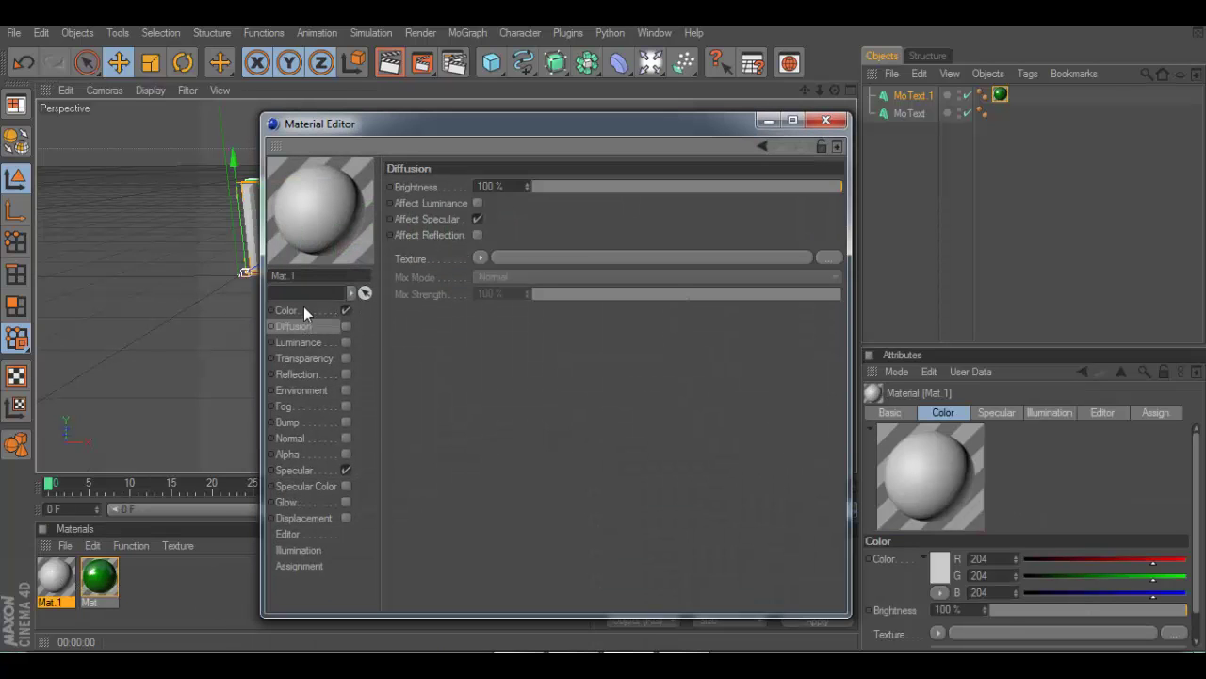
{"action": "left_click", "coordinate": [303, 310]}
{"action": "left_click", "coordinate": [460, 194]}
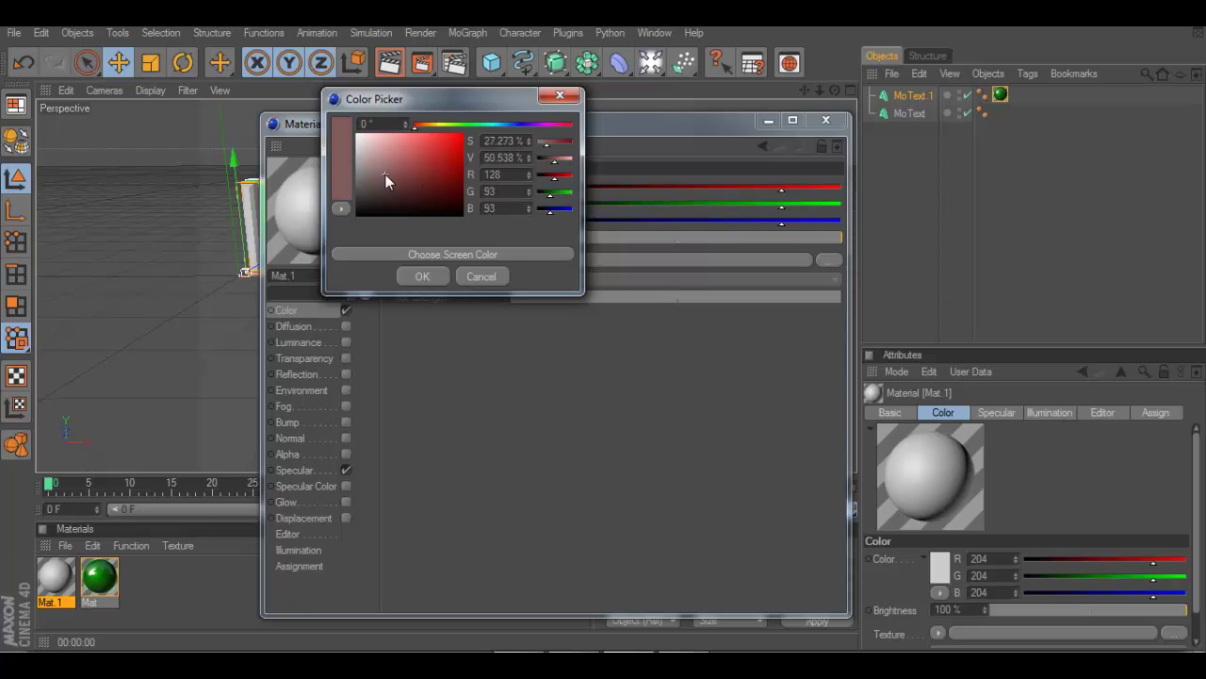
{"action": "left_click_drag", "start_coordinate": [386, 174], "coordinate": [356, 186]}
{"action": "left_click", "coordinate": [421, 275]}
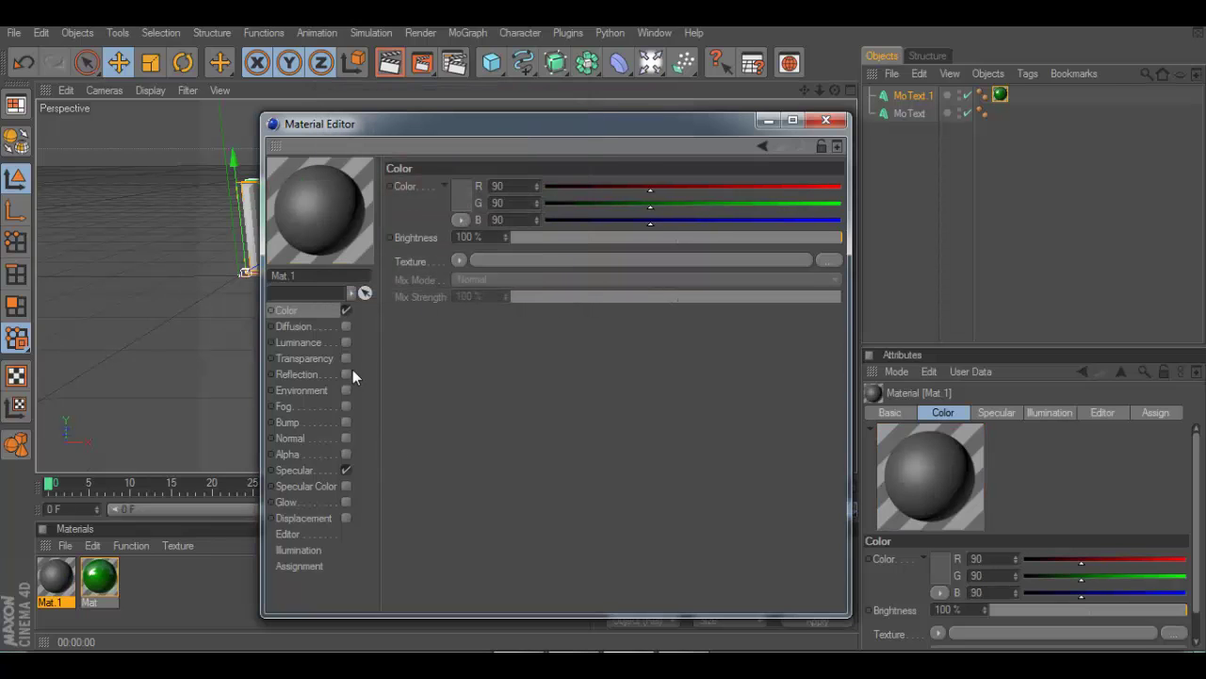
Step: Enable Mat.1's reflection with grey 104 colour and 25% brightness
{"action": "left_click", "coordinate": [345, 375]}
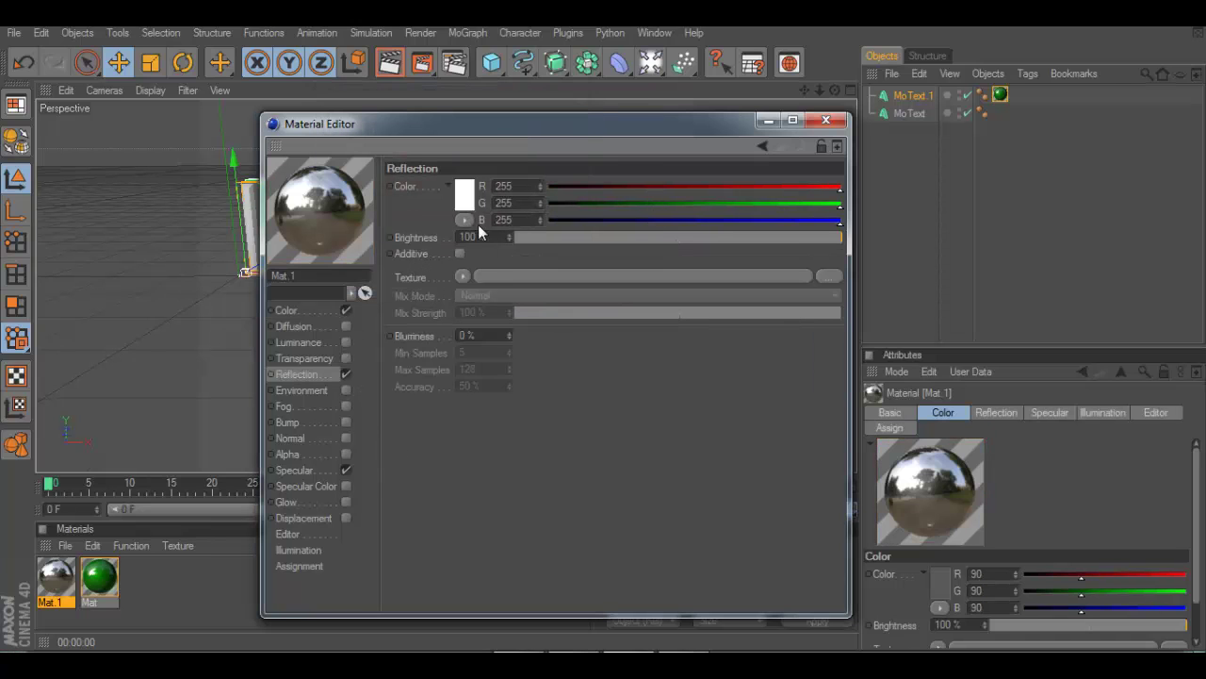
{"action": "left_click", "coordinate": [468, 203]}
{"action": "left_click_drag", "start_coordinate": [464, 198], "coordinate": [364, 192]}
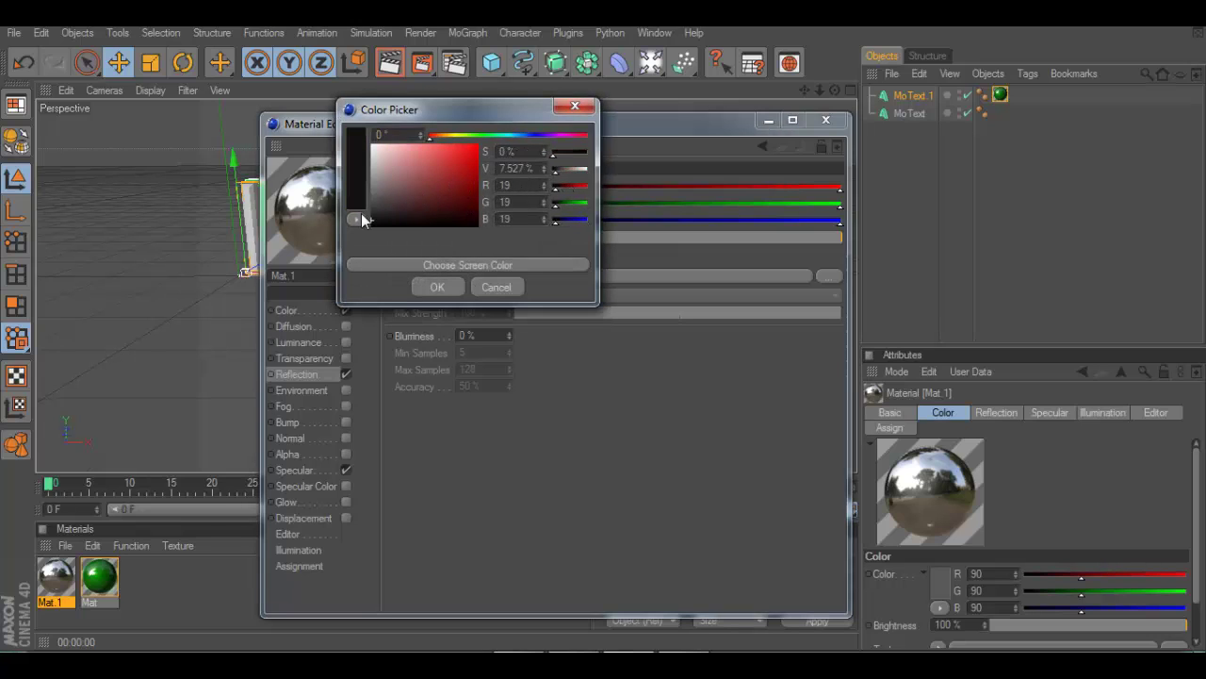
{"action": "left_click", "coordinate": [432, 283]}
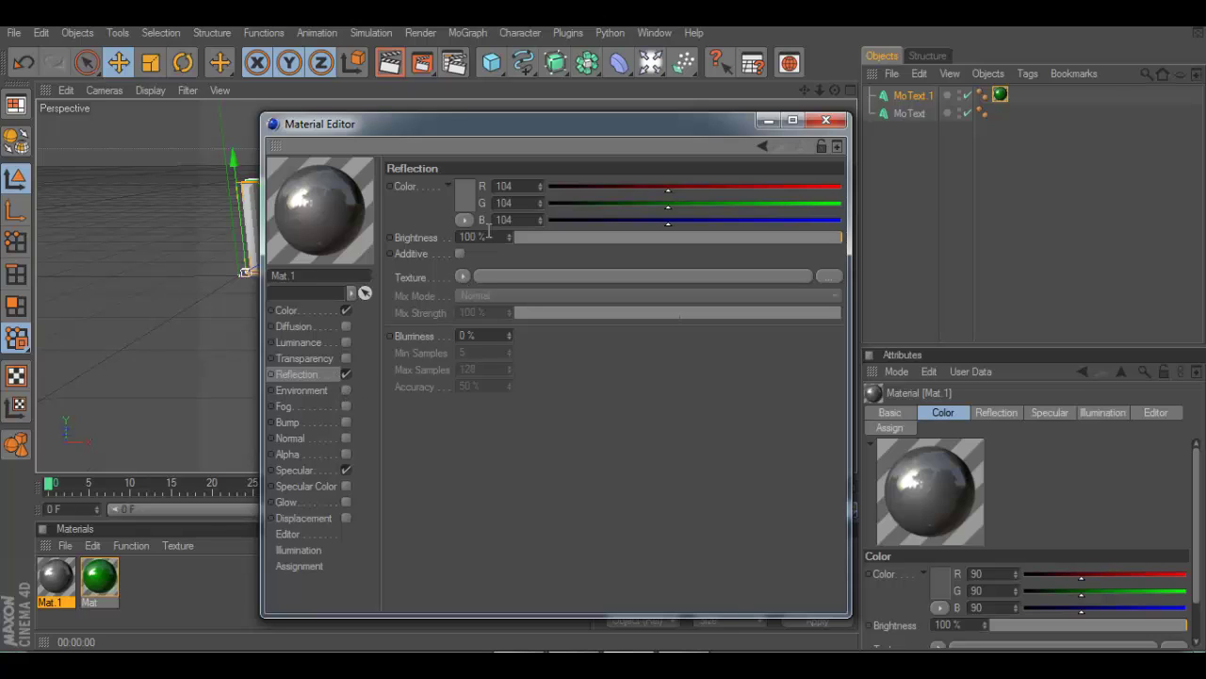
{"action": "left_click_drag", "start_coordinate": [472, 236], "coordinate": [430, 248]}
{"action": "type", "text": "25"}
{"action": "key", "text": "Return"}
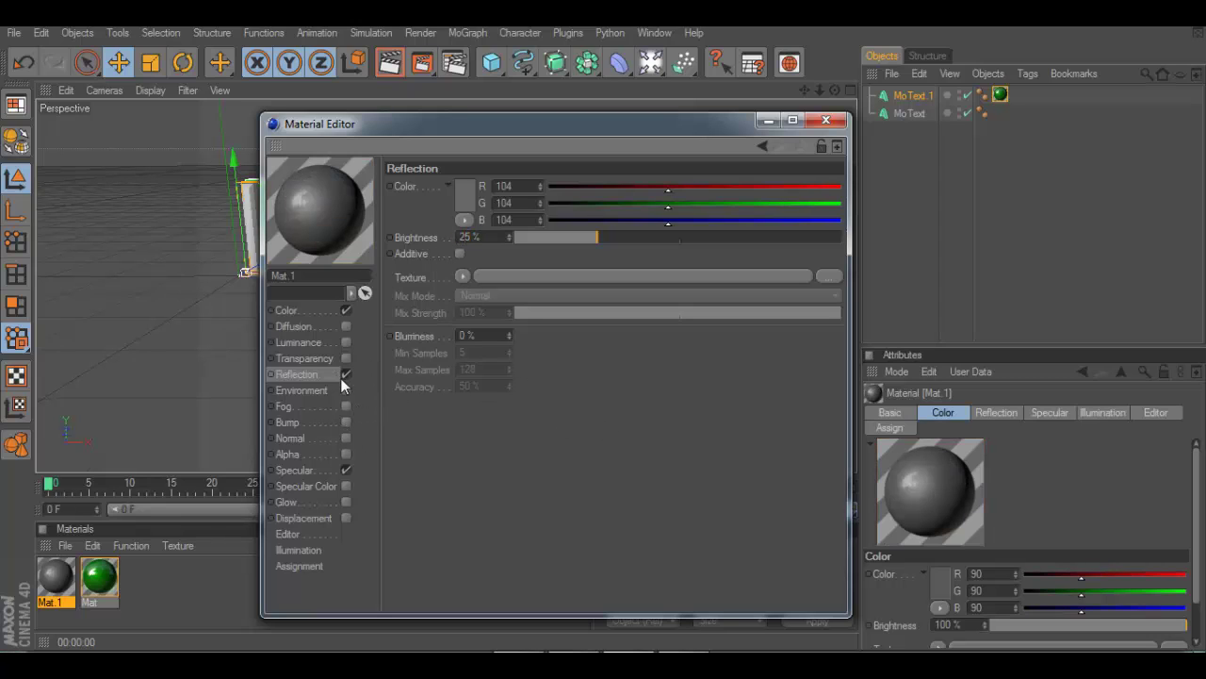
Step: Set Mat.1's specular mode to Metal
{"action": "left_click", "coordinate": [342, 470]}
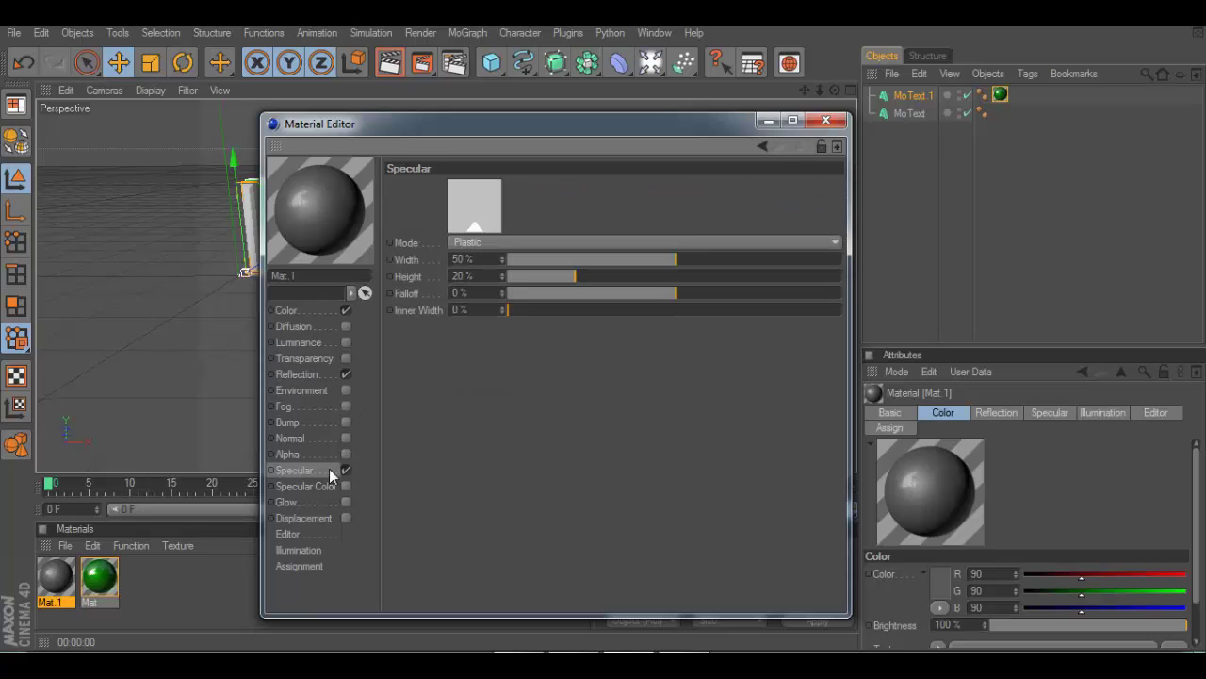
{"action": "left_click", "coordinate": [472, 244]}
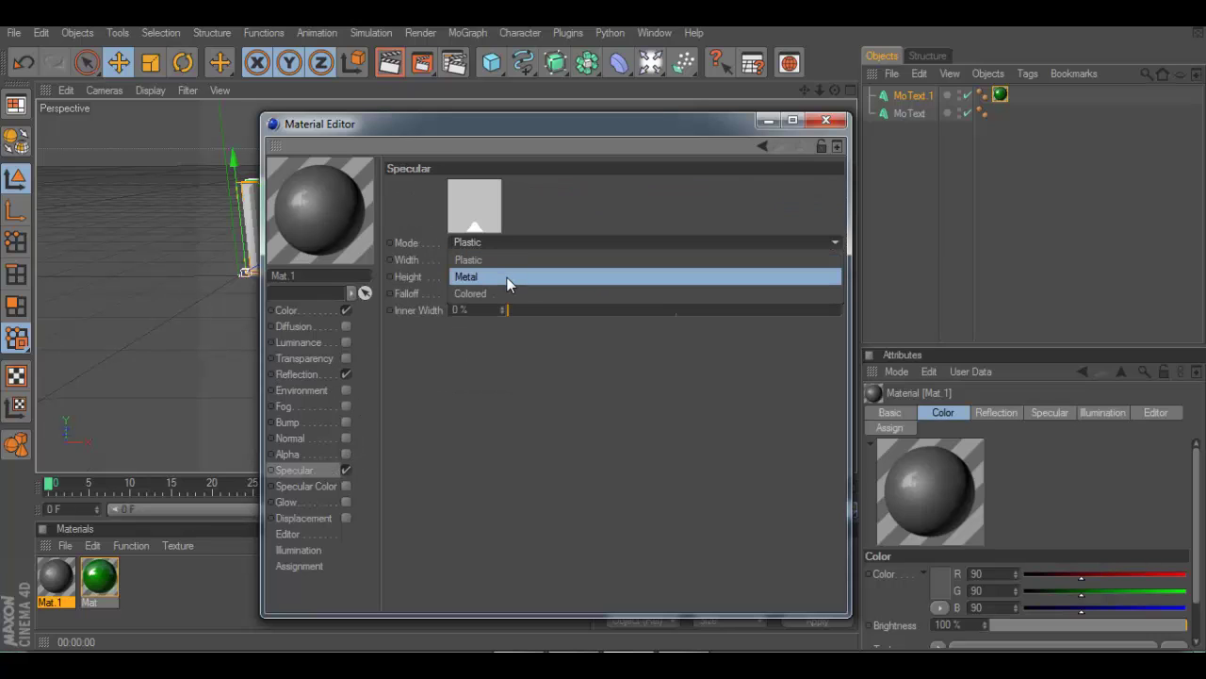
{"action": "left_click", "coordinate": [507, 277]}
Step: Check Mat.1's colour brightness, leaving it at 100%, then close the Material Editor
{"action": "left_click", "coordinate": [317, 311]}
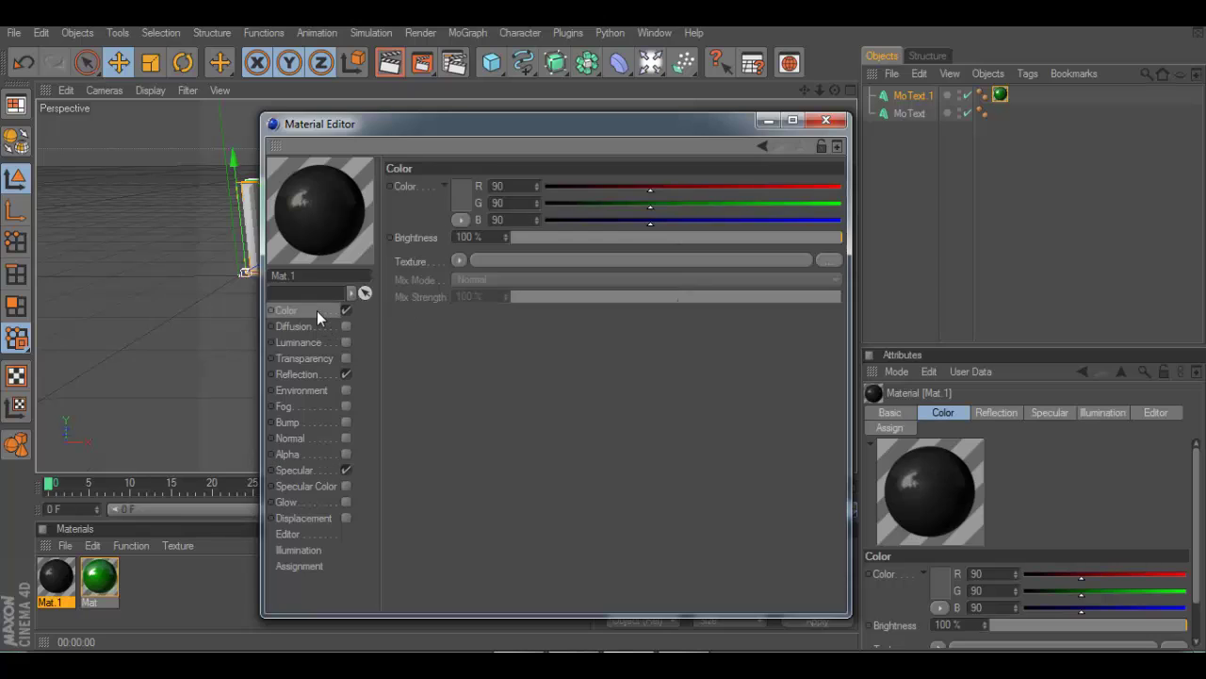
{"action": "double_click", "coordinate": [471, 237]}
{"action": "type", "text": "25"}
{"action": "key", "text": "Return"}
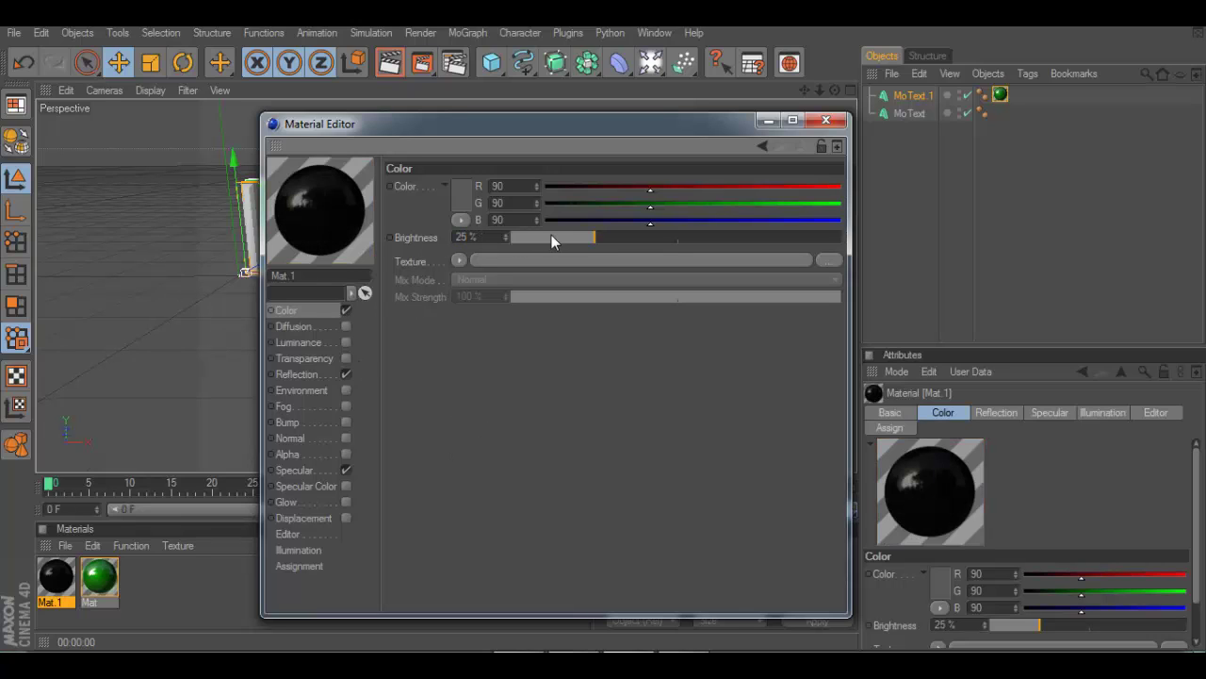
{"action": "left_click_drag", "start_coordinate": [551, 236], "coordinate": [967, 244]}
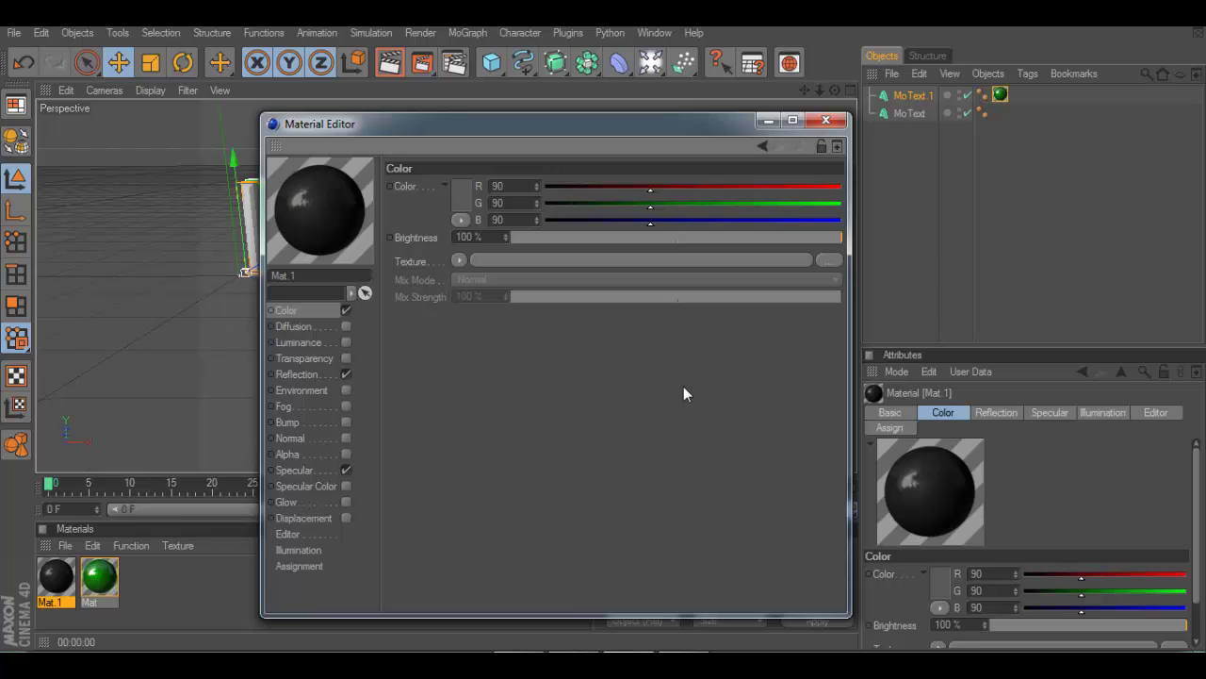
{"action": "left_click", "coordinate": [311, 375]}
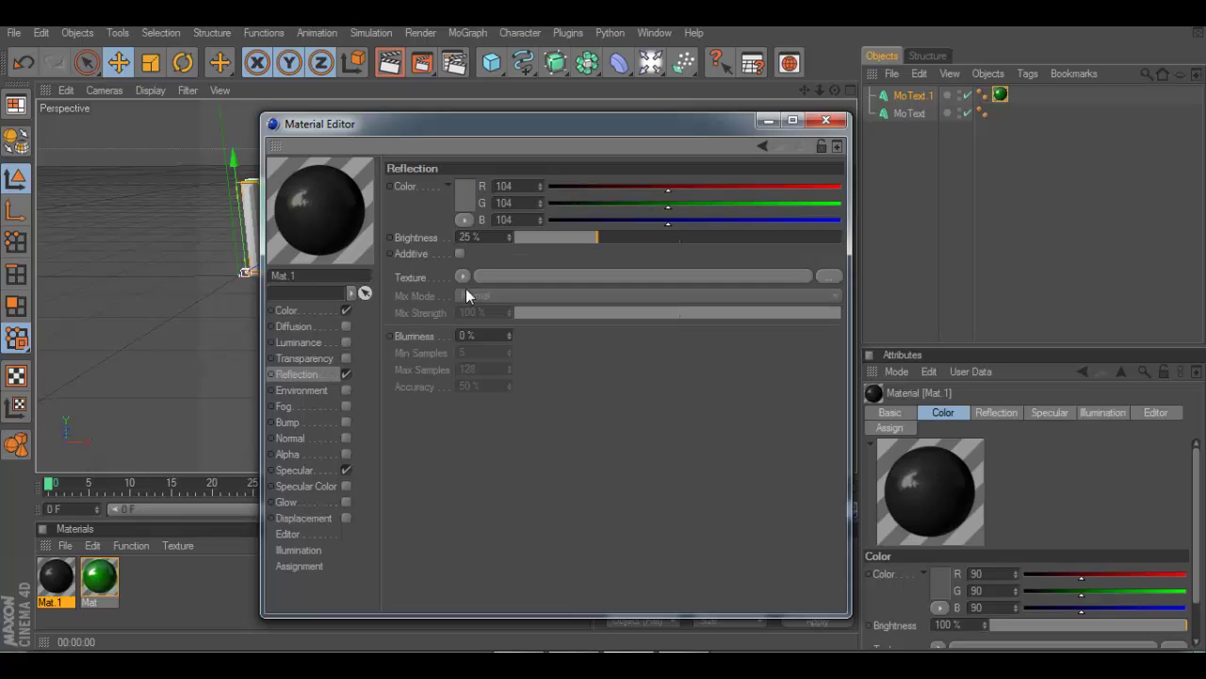
{"action": "left_click", "coordinate": [320, 470]}
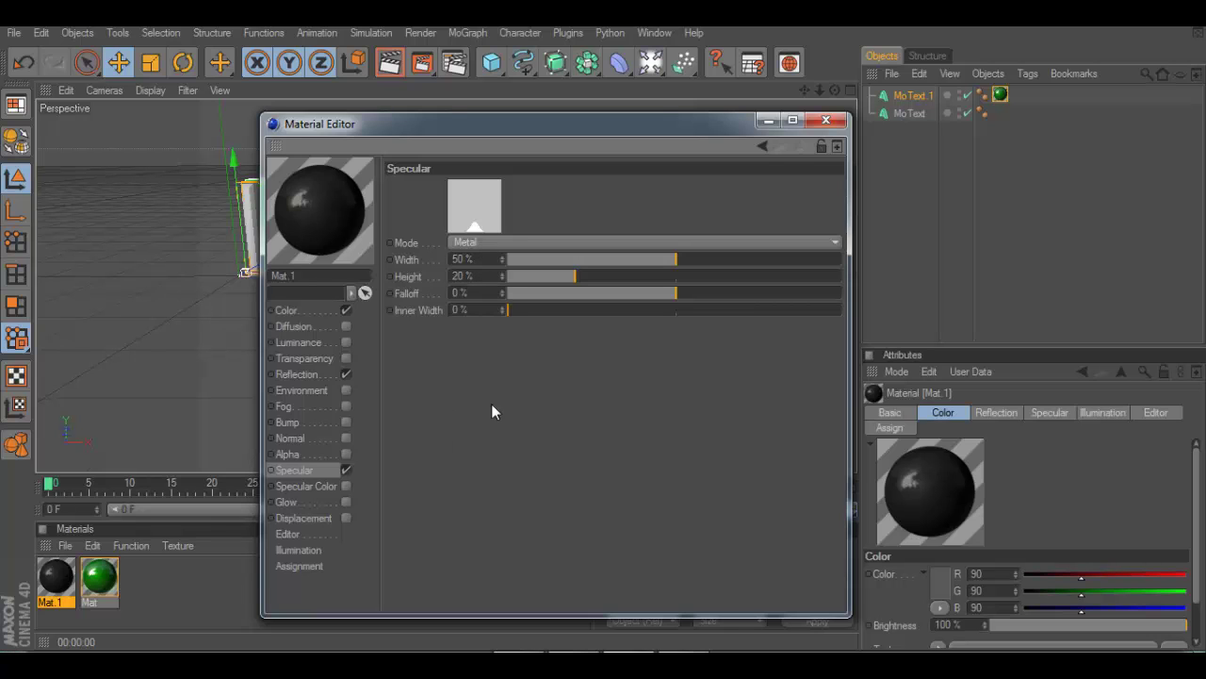
{"action": "left_click", "coordinate": [821, 121]}
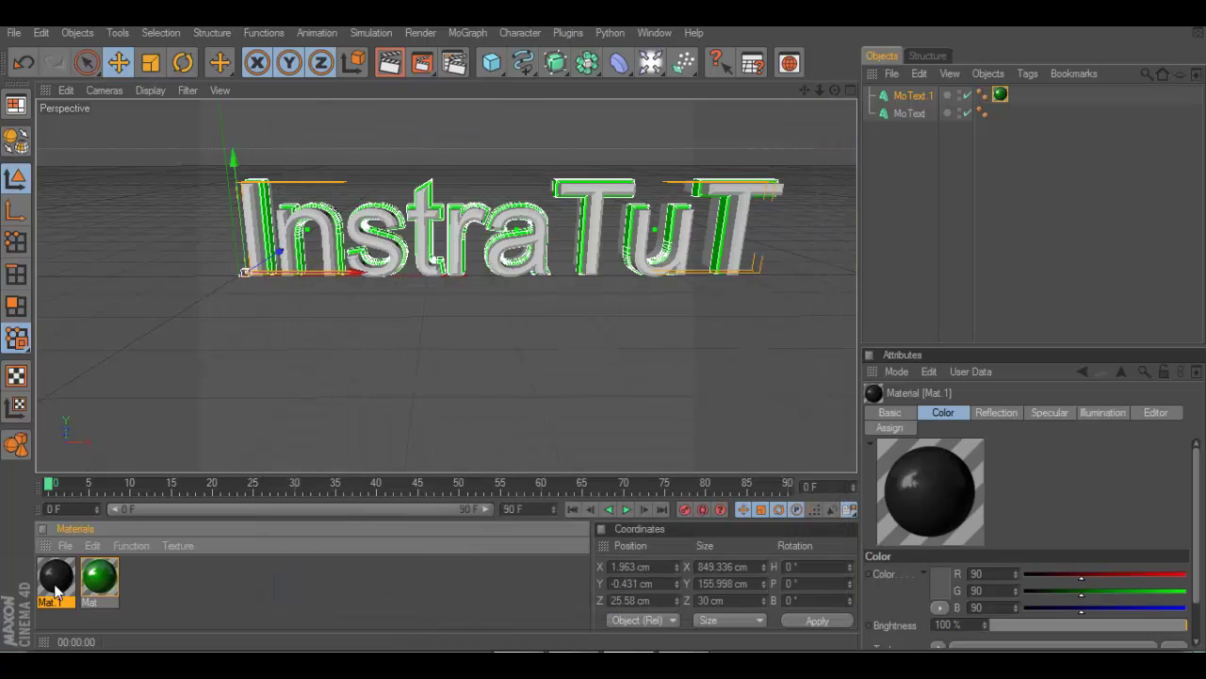
Step: Apply the dark Mat.1 to the MoText base layer and render a preview to check it
{"action": "left_click_drag", "start_coordinate": [262, 247], "coordinate": [258, 247]}
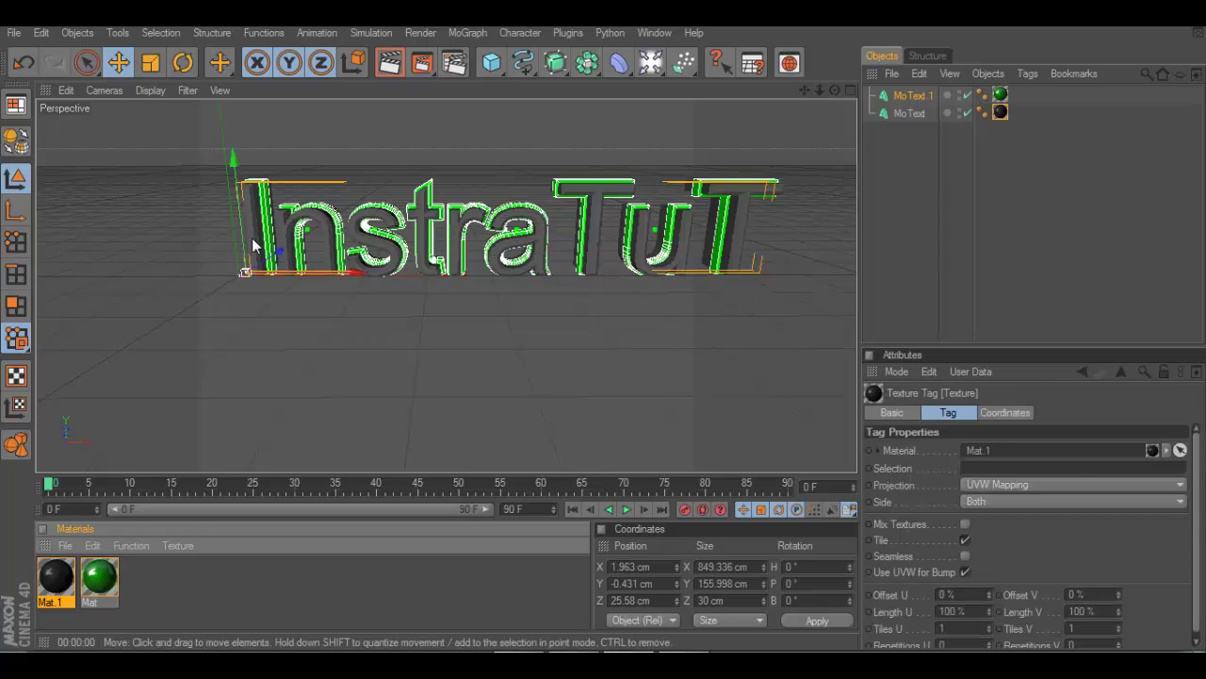
{"action": "left_click", "coordinate": [389, 62]}
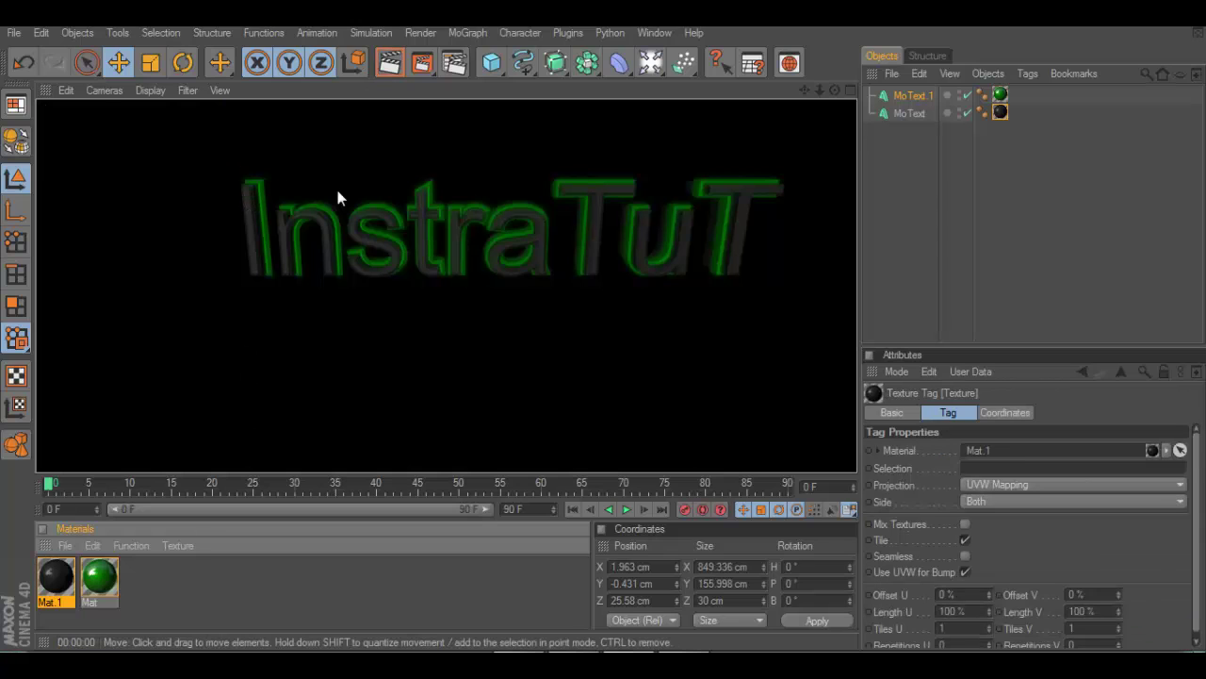
{"action": "left_click", "coordinate": [625, 349]}
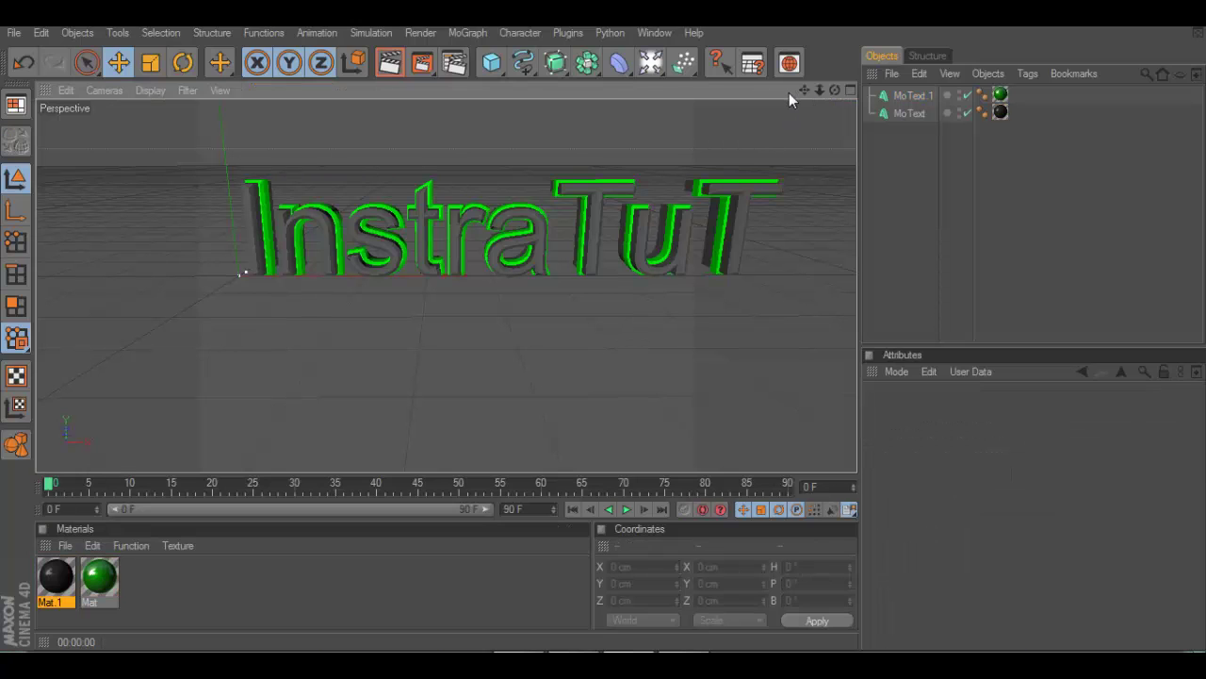
{"action": "left_click_drag", "start_coordinate": [804, 91], "coordinate": [839, 100]}
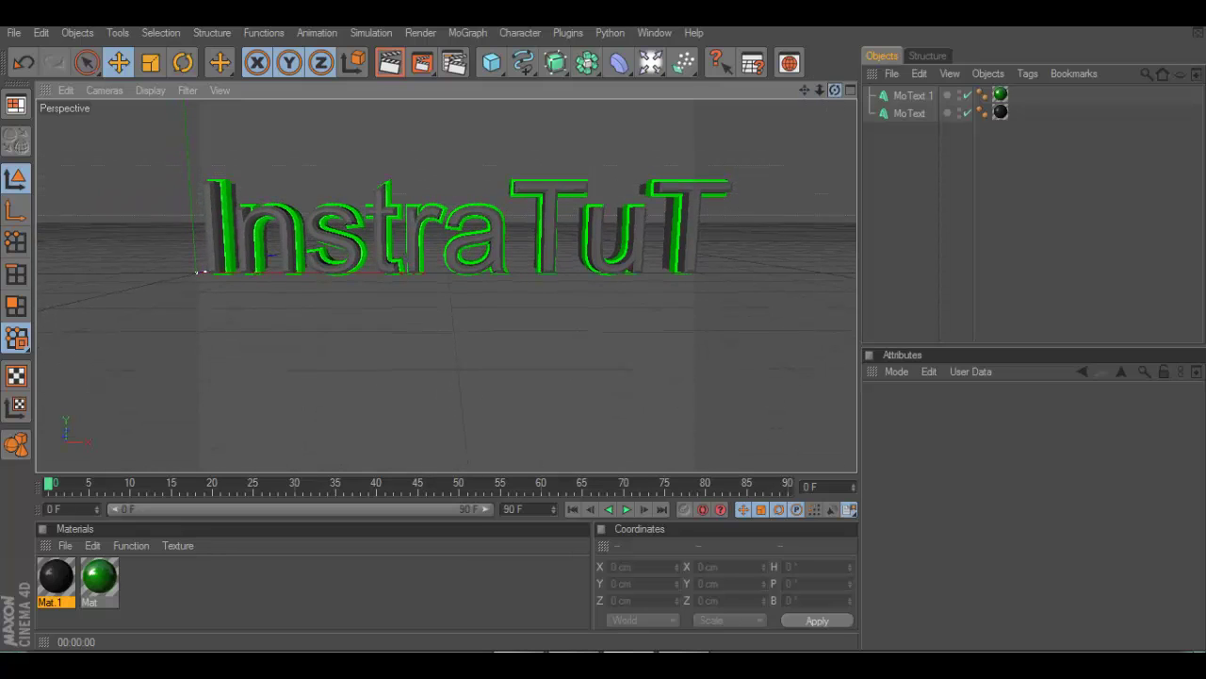
{"action": "left_click", "coordinate": [389, 62]}
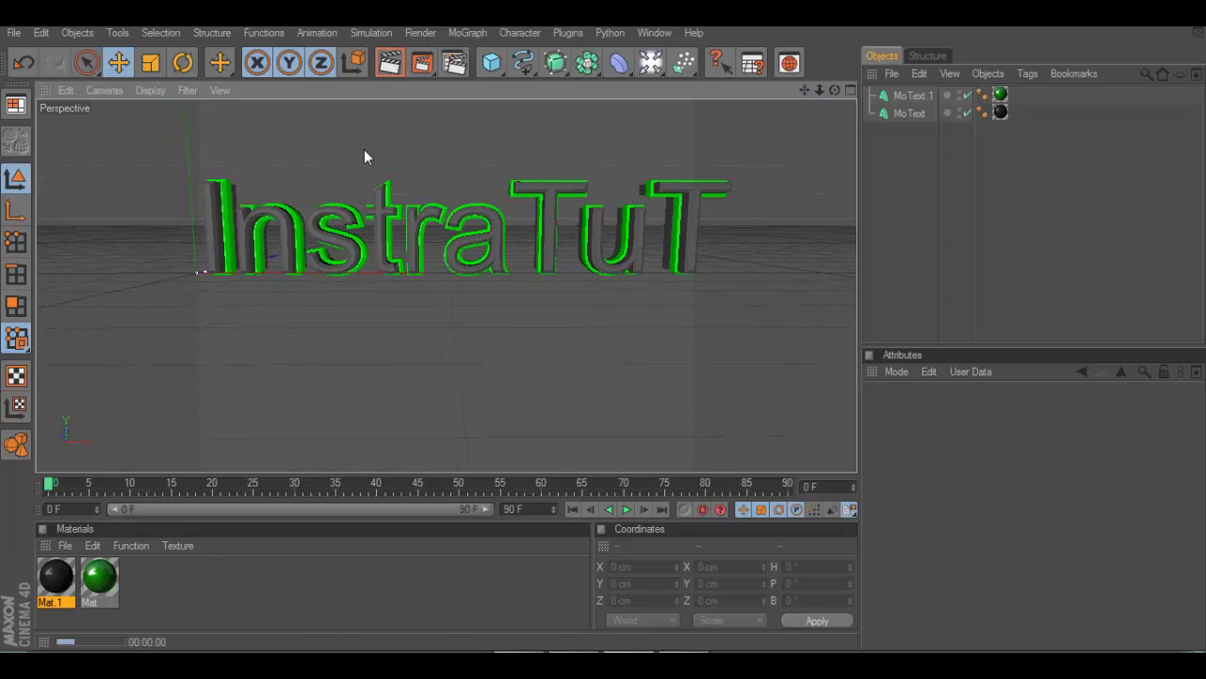
Step: Give the green Mat a glow of 275 % outer and 261 % inner strength, then apply it to MoText.1
{"action": "double_click", "coordinate": [102, 579]}
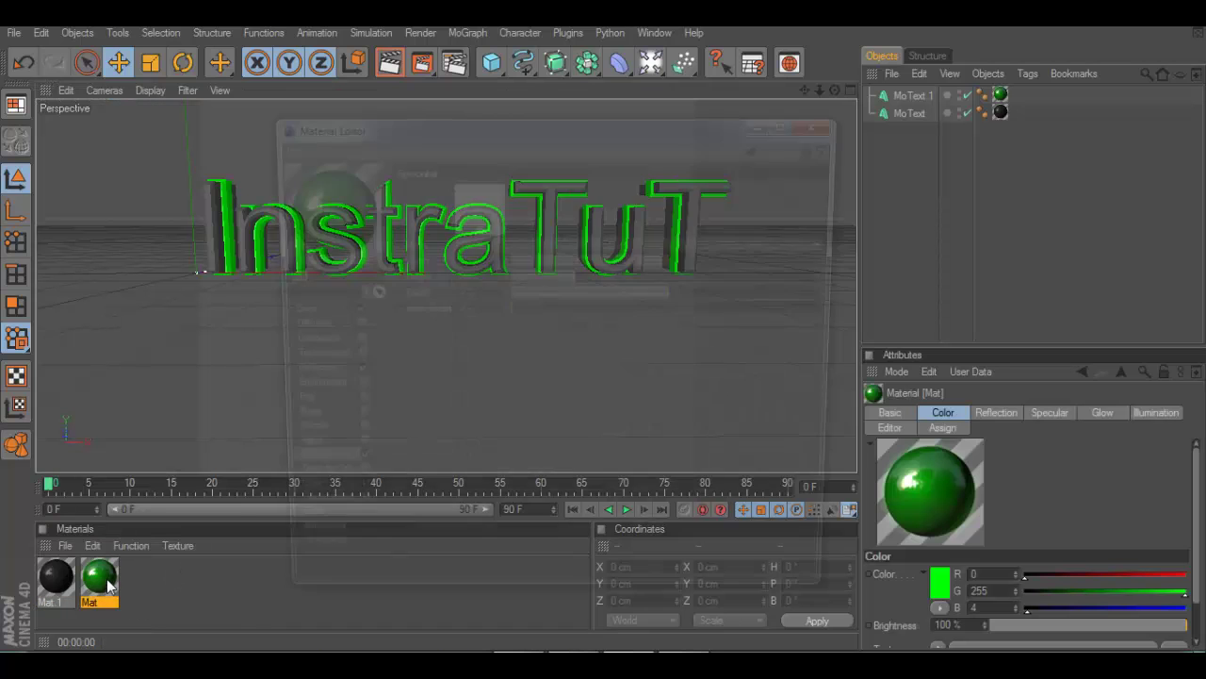
{"action": "left_click", "coordinate": [336, 505]}
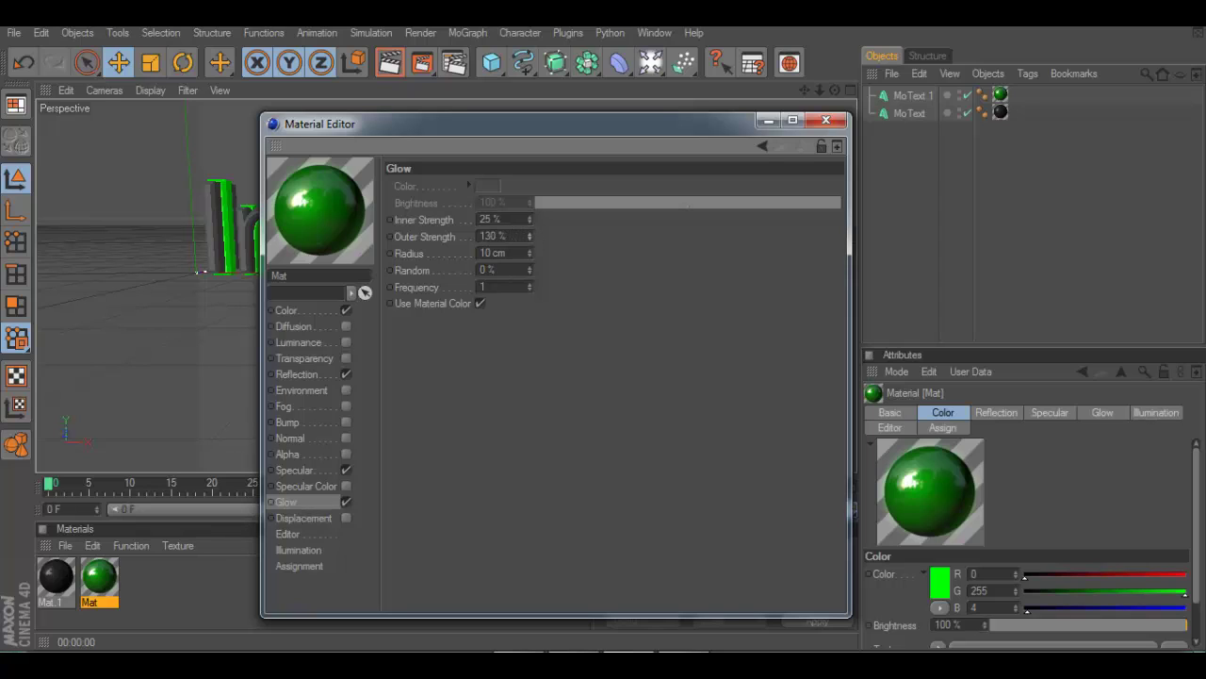
{"action": "left_click_drag", "start_coordinate": [528, 236], "coordinate": [529, 226]}
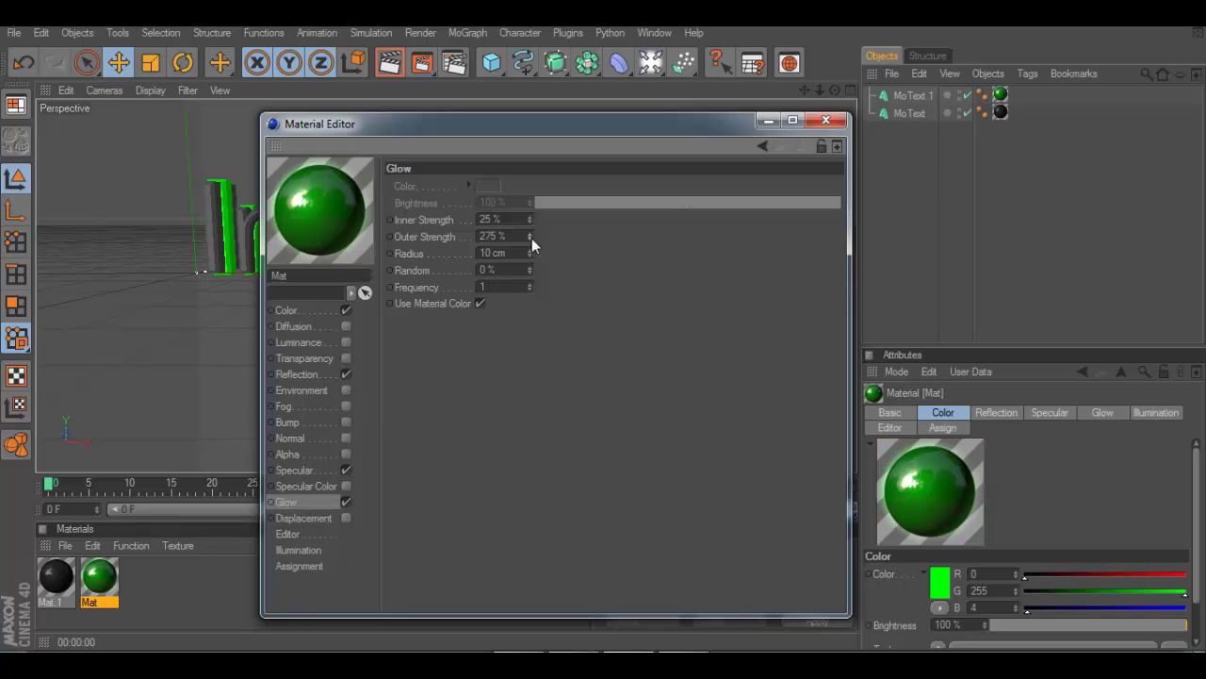
{"action": "left_click_drag", "start_coordinate": [530, 220], "coordinate": [530, 203]}
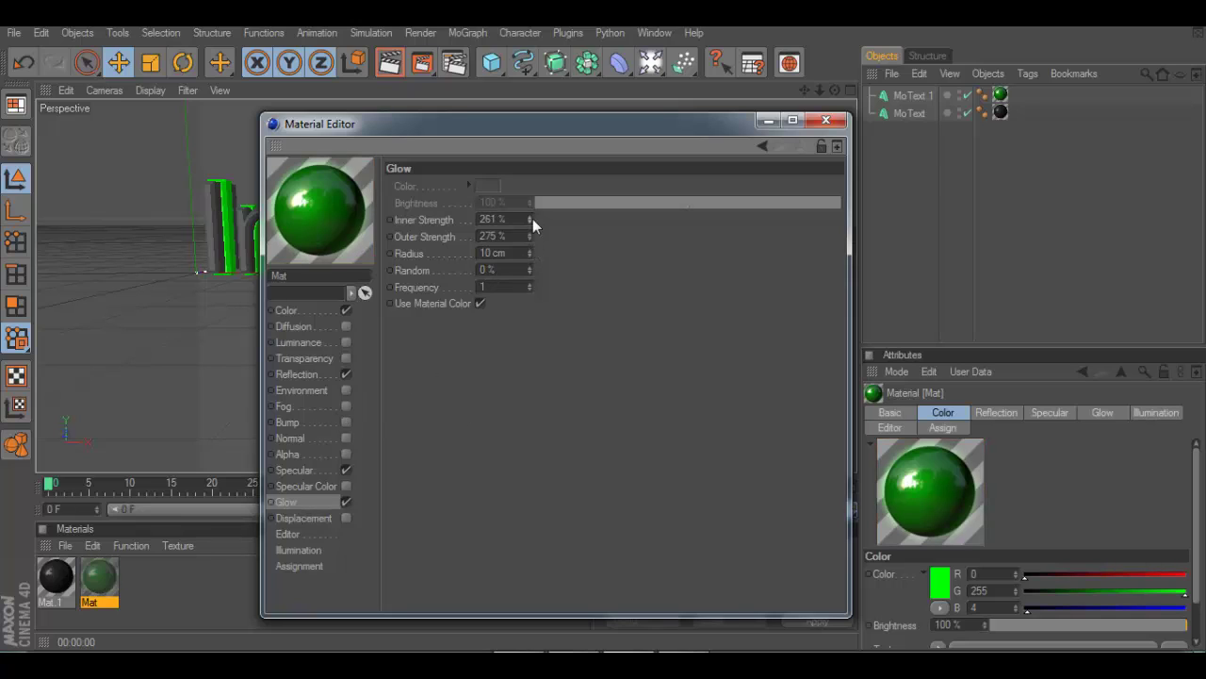
{"action": "left_click", "coordinate": [825, 119]}
{"action": "mouse_move", "coordinate": [99, 582]}
{"action": "left_mouse_down"}
{"action": "mouse_move", "coordinate": [300, 255]}
{"action": "mouse_move", "coordinate": [303, 264]}
{"action": "left_mouse_up"}
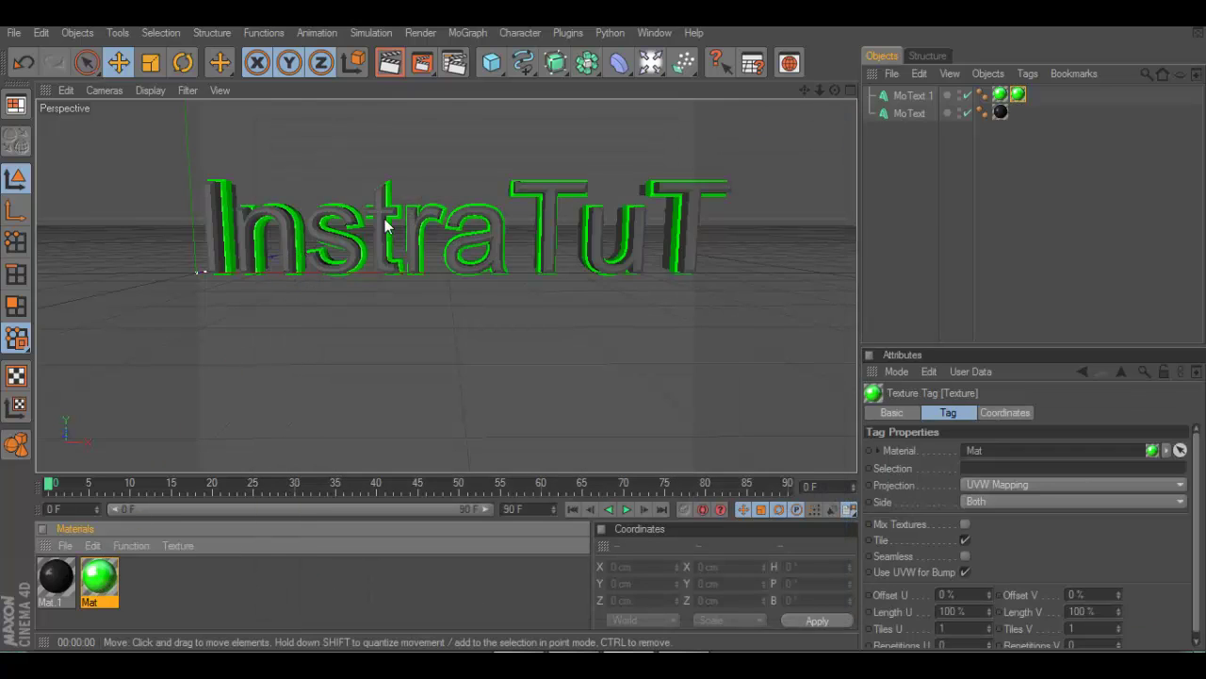
Step: Render the active view of InstraTuT's dark letters with glowing green outlines on black
{"action": "left_click", "coordinate": [388, 64]}
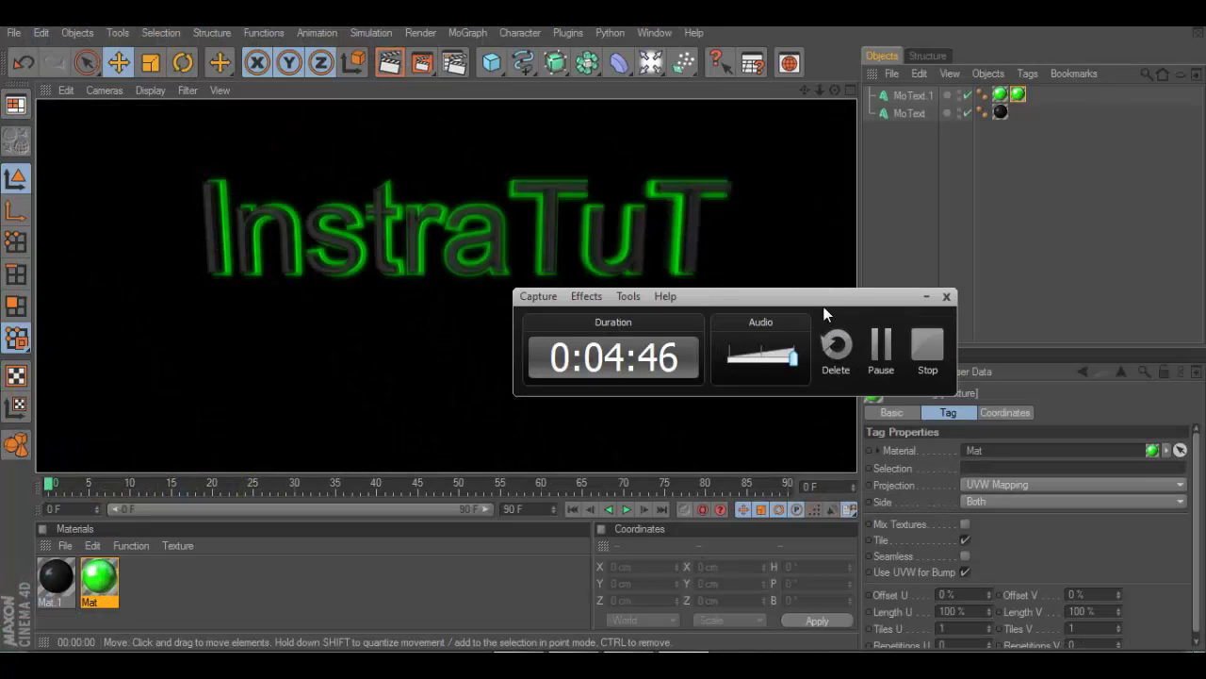
{"action": "mouse_move", "coordinate": [795, 331]}
{"action": "left_mouse_down"}
{"action": "mouse_move", "coordinate": [783, 393]}
{"action": "mouse_move", "coordinate": [599, 572]}
{"action": "left_mouse_up"}
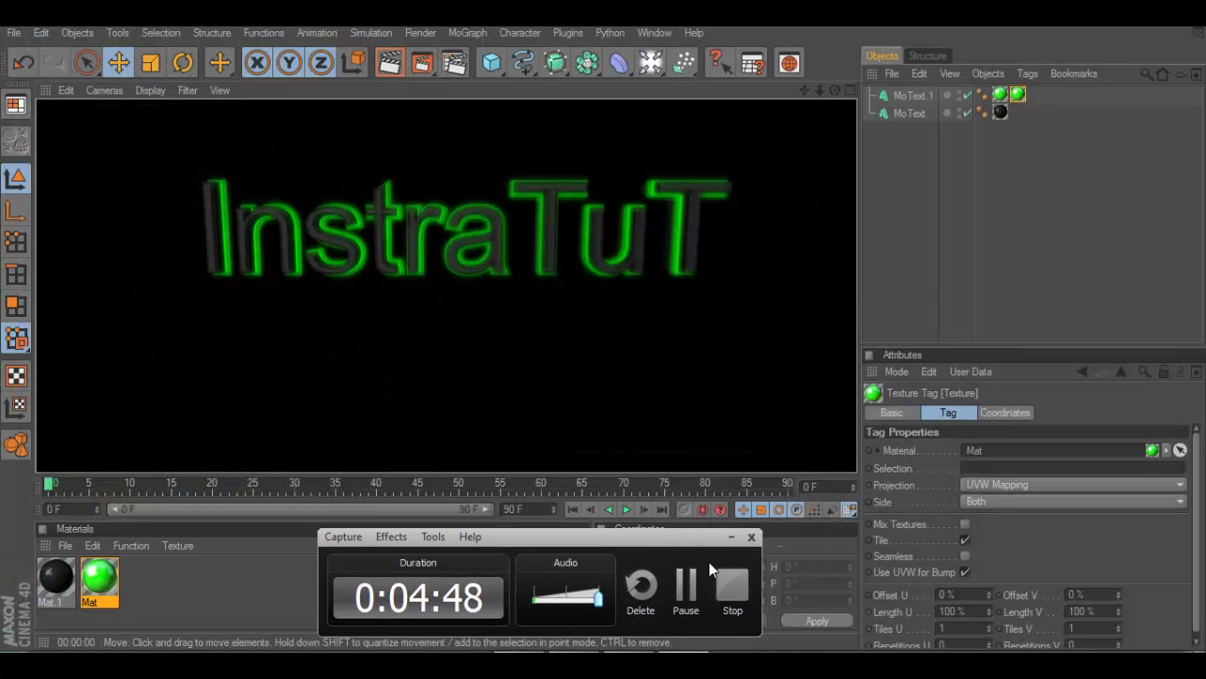